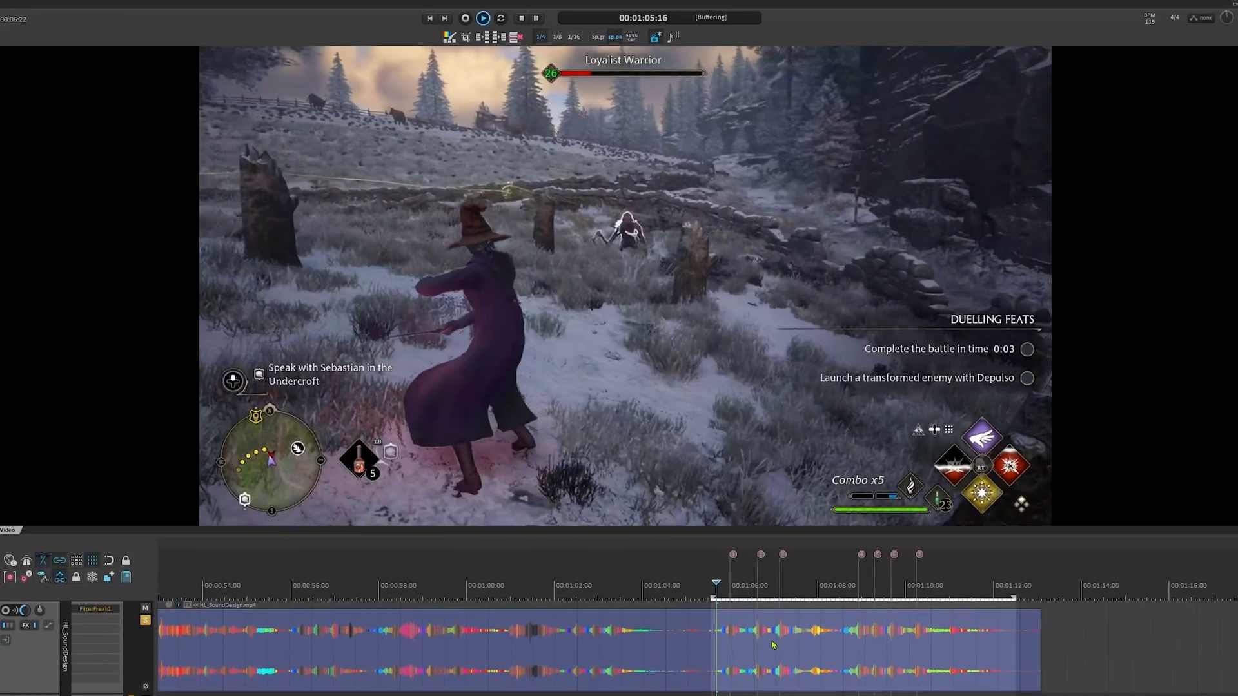
# Play back the soloed original game audio with the video from 00:01:05:16.
pyautogui.press('space')
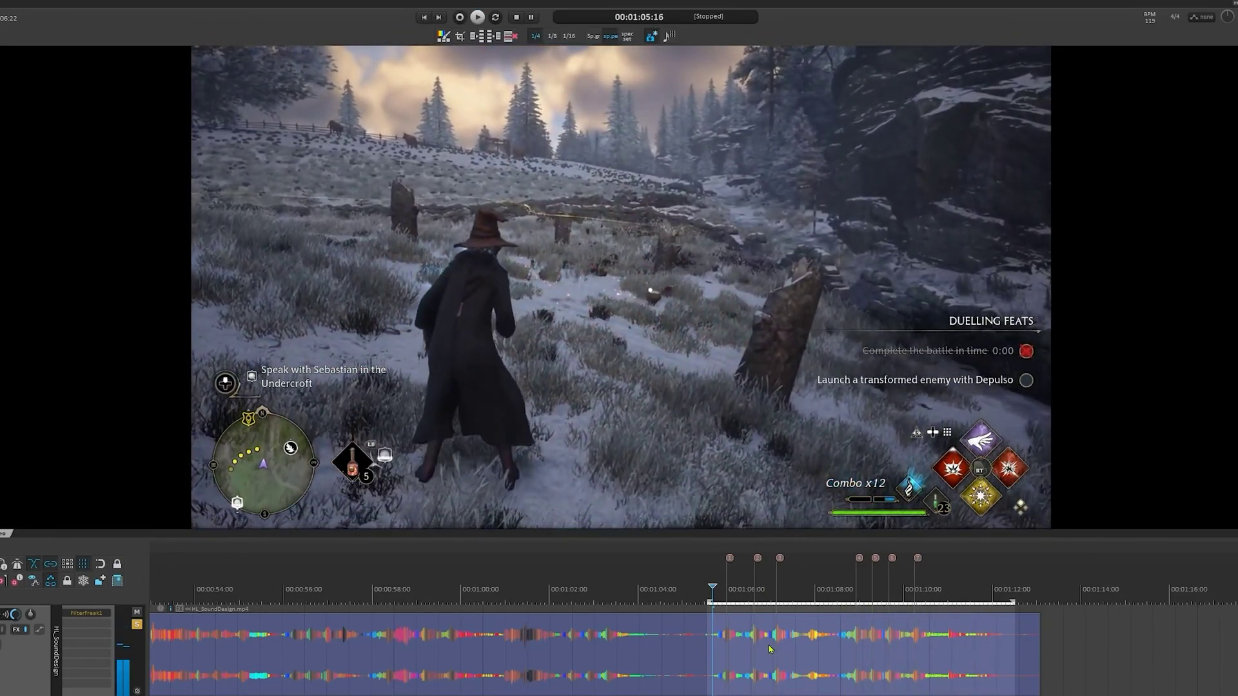
pyautogui.press('space')
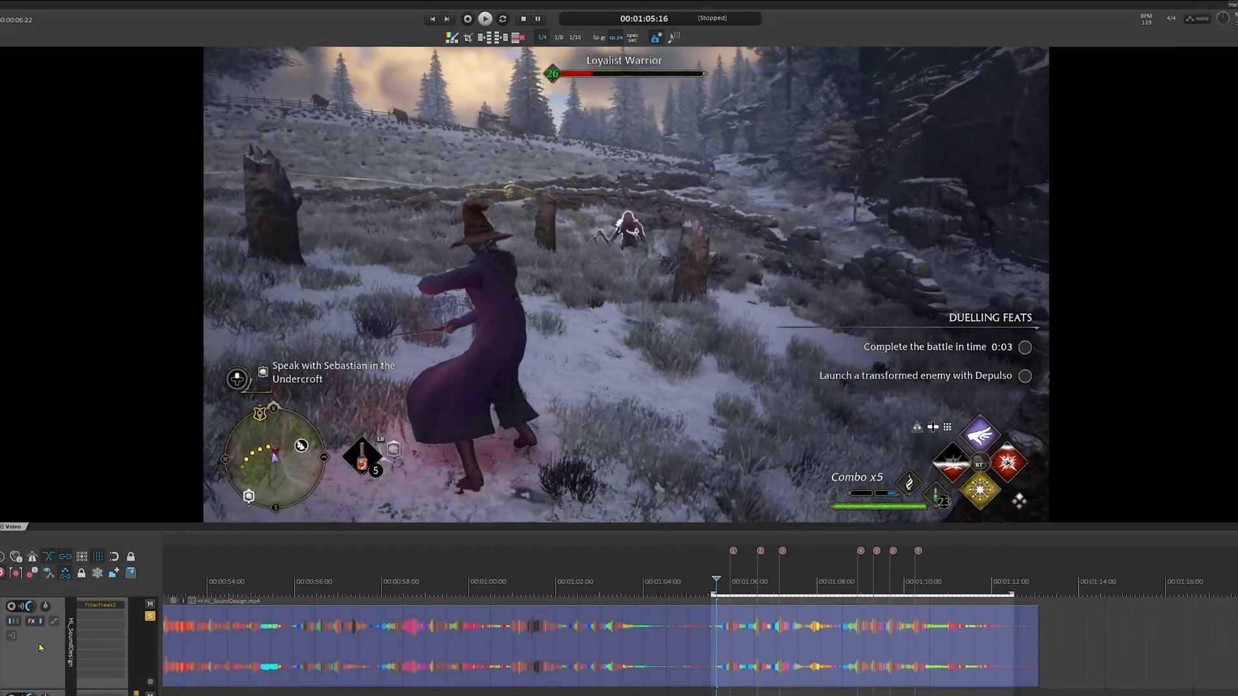
# Enlarge the track area, solo the Phase Plant layer's track and open its Phase Plant instrument.
pyautogui.scroll(-3, 28, 666)
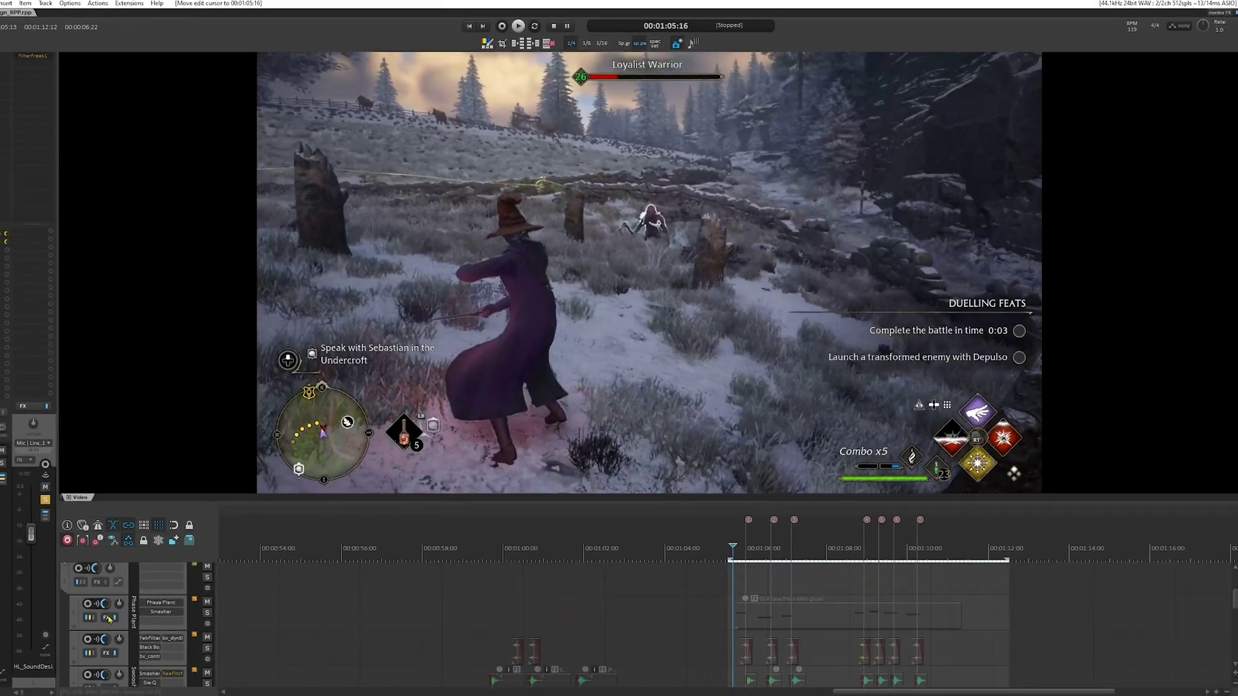
pyautogui.scroll(1, 108, 619)
pyautogui.moveTo(216, 503); pyautogui.dragTo(221, 416)
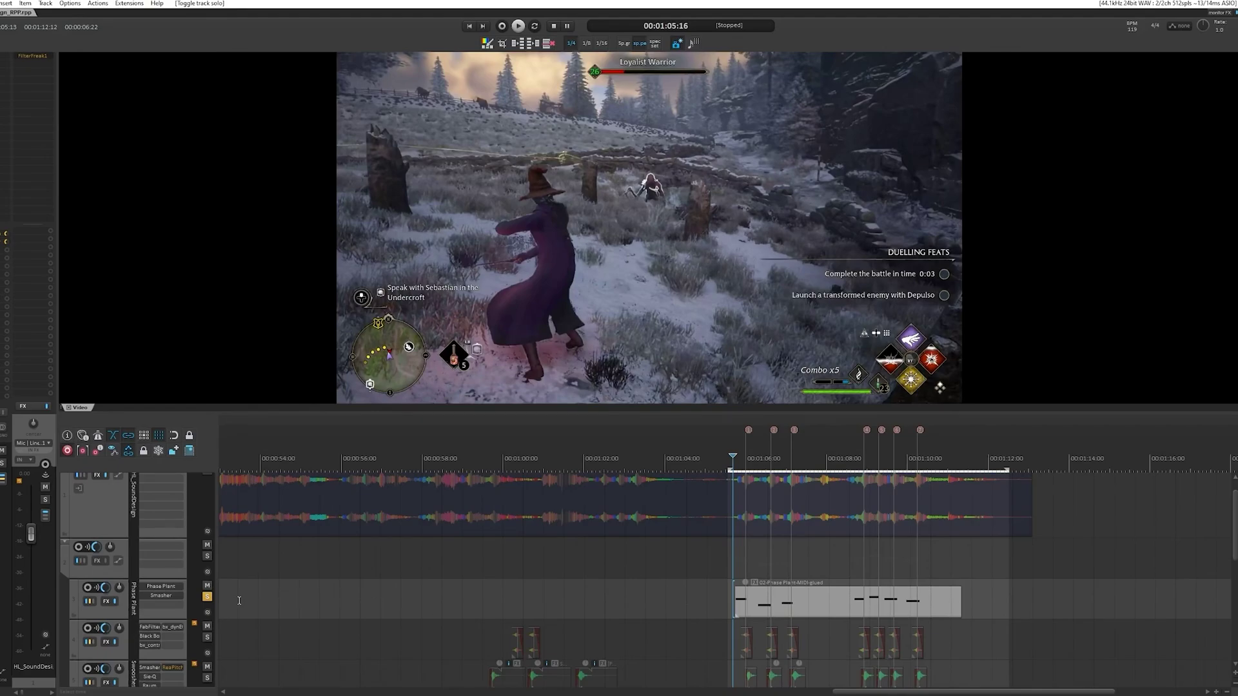
pyautogui.click(173, 589)
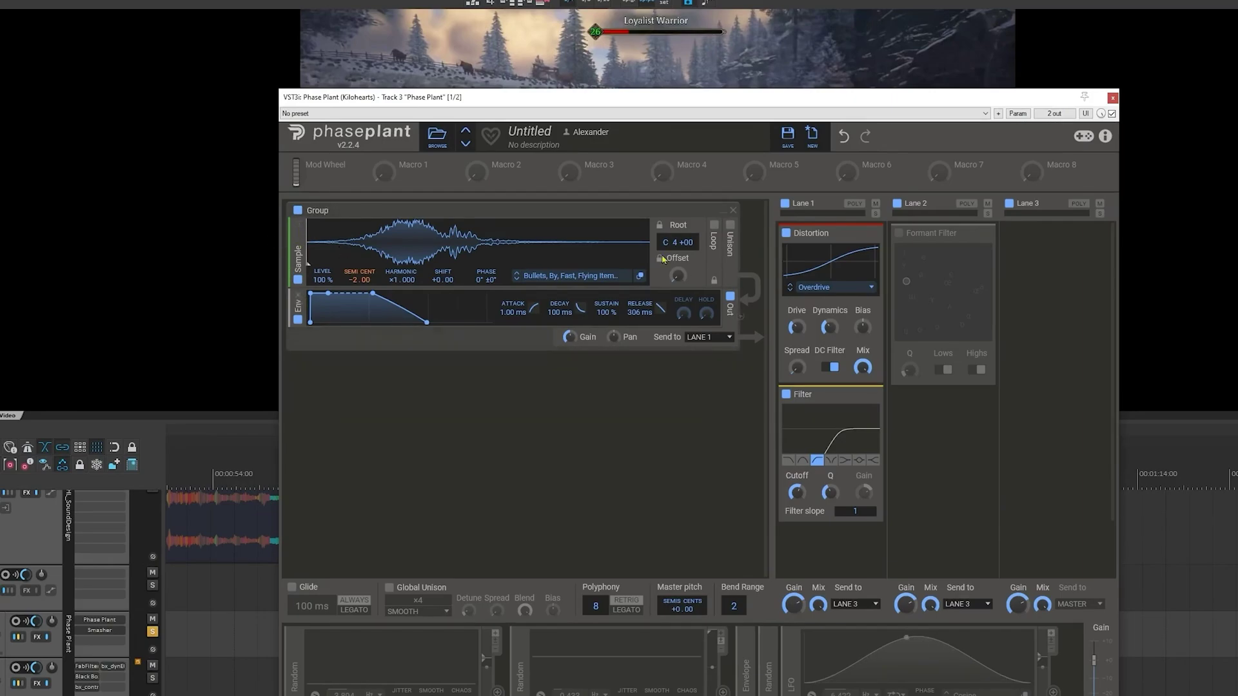
pyautogui.moveTo(469, 101); pyautogui.dragTo(506, 59)
# Enable Phase Plant's Random, Envelope and LFO modulators.
pyautogui.moveTo(534, 653); pyautogui.dragTo(393, 245)
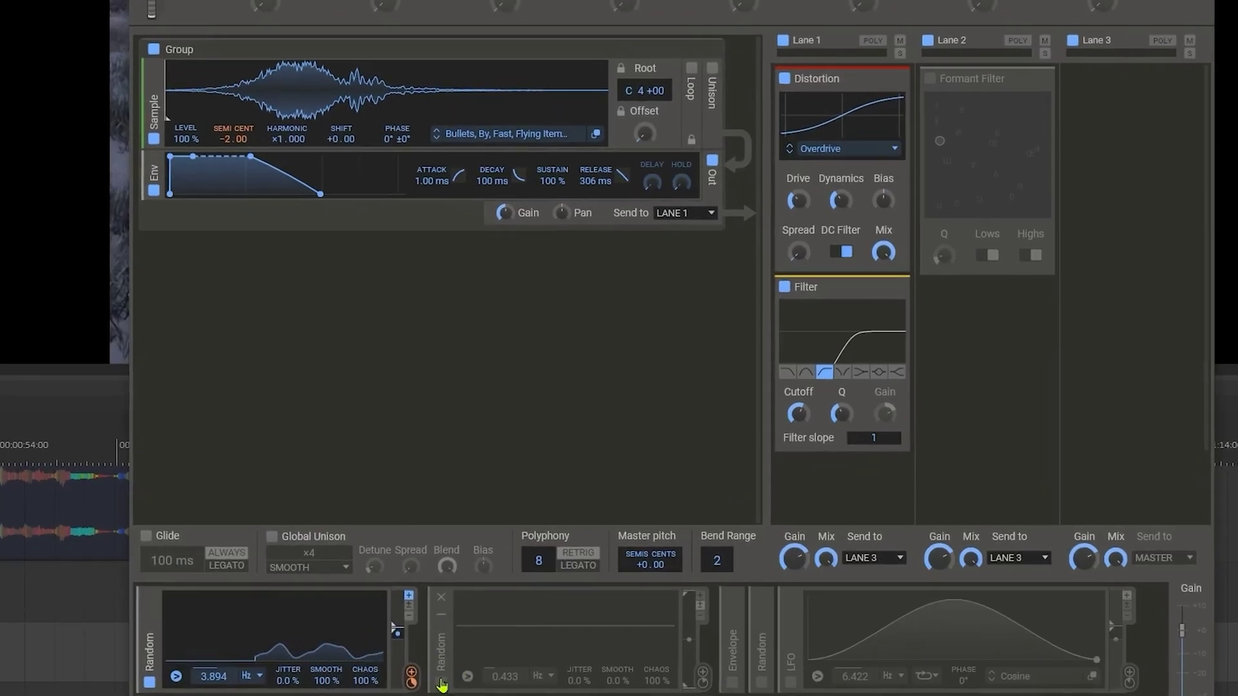
pyautogui.click(440, 682)
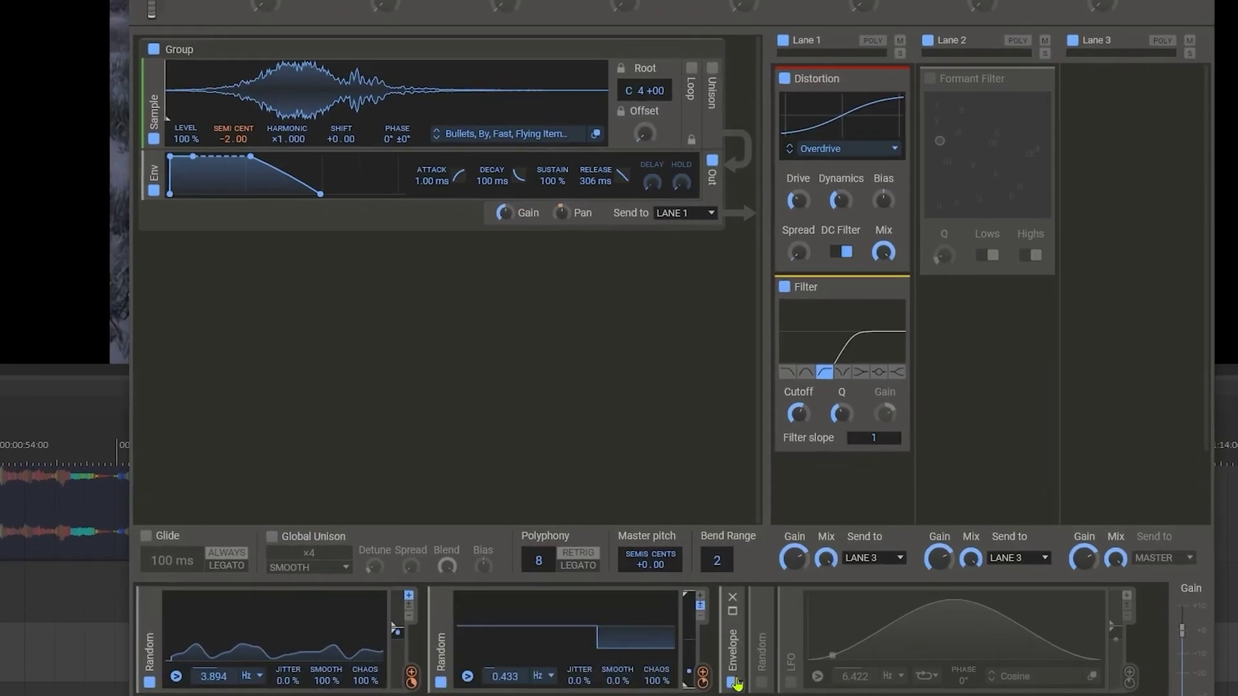
pyautogui.click(791, 682)
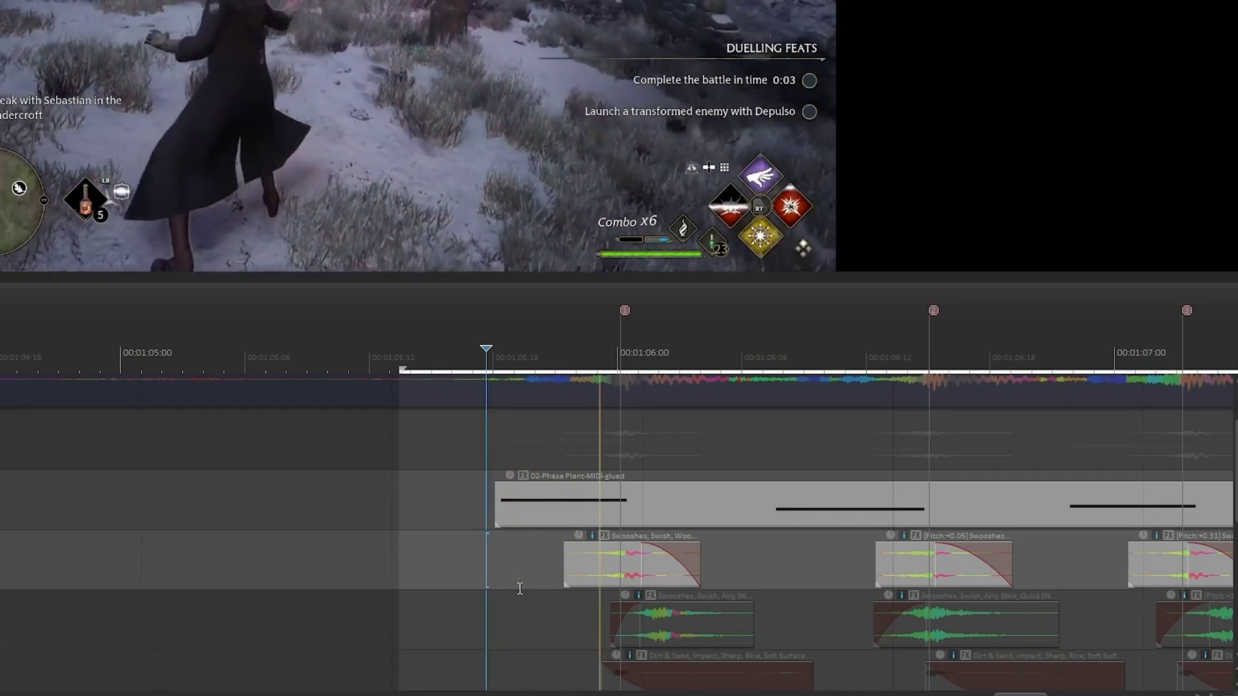
# Select the first airy swoosh clip near 00:01:06:00 and solo its track along with the layers above.
pyautogui.scroll(-3, 519, 588)
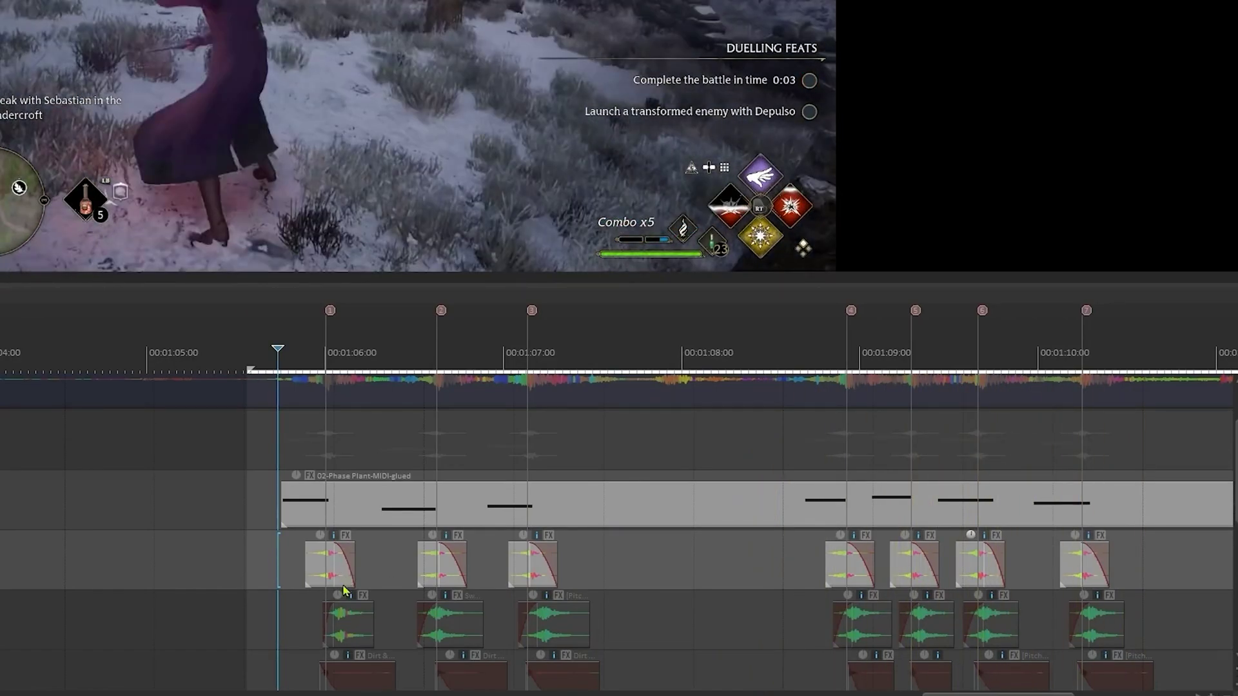
pyautogui.click(326, 567)
pyautogui.scroll(-1, 335, 571)
pyautogui.click(342, 575)
pyautogui.scroll(2, 344, 576)
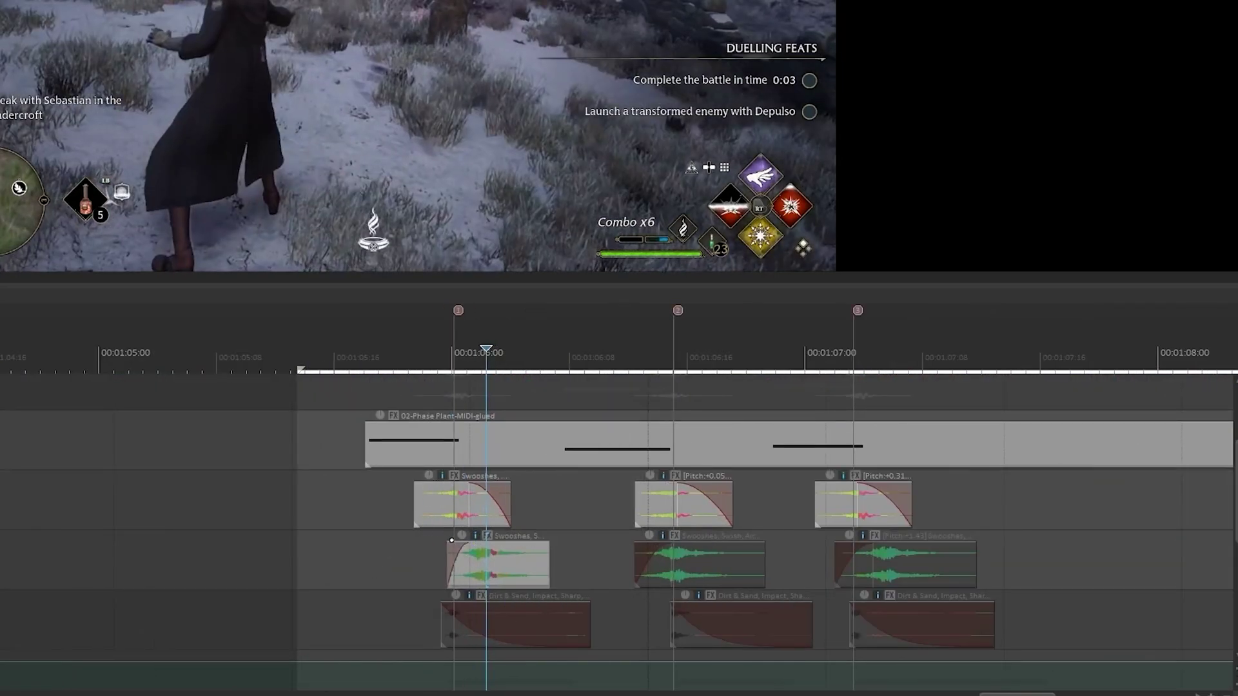
pyautogui.press('F5')
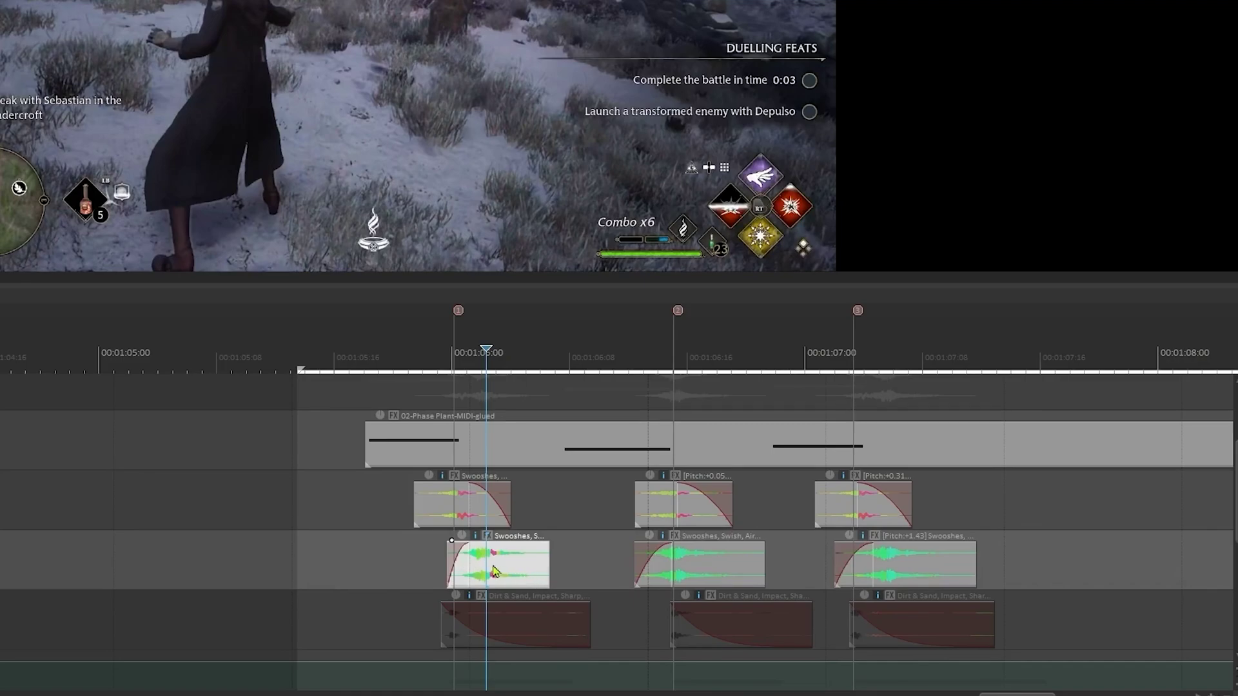
# Play back the combined Phase Plant and swoosh layers and examine the Dirt & Sand impact clips below them.
pyautogui.press('space')
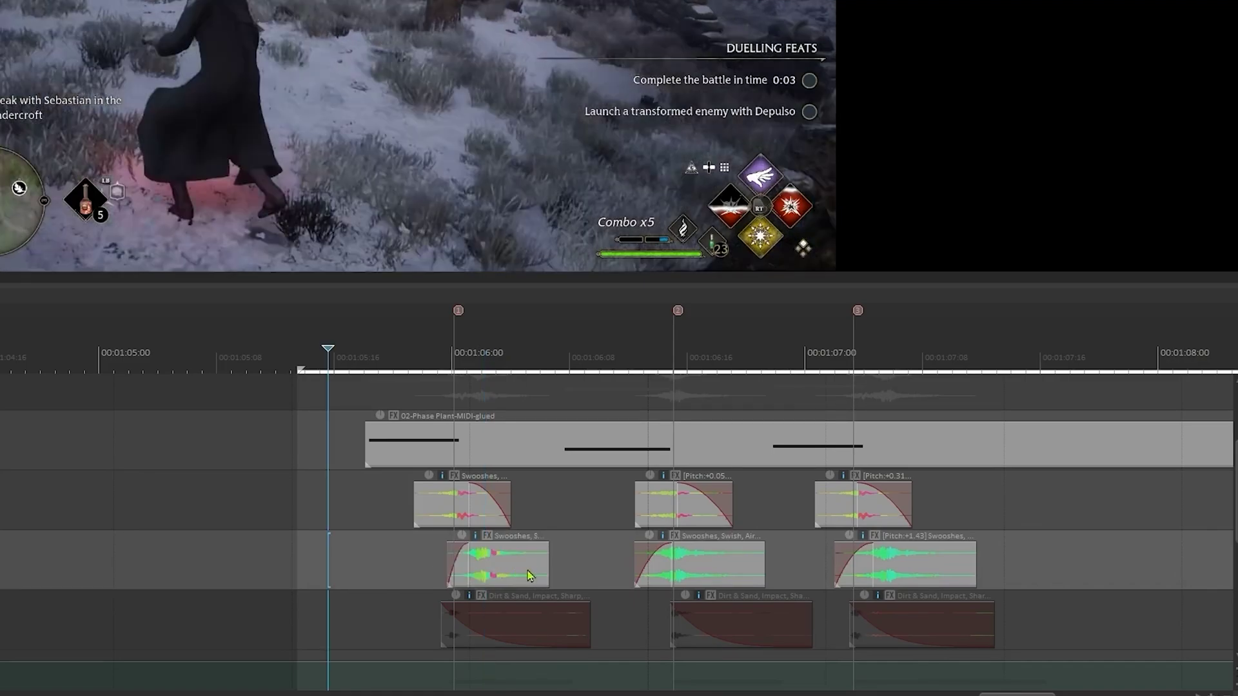
pyautogui.press('space')
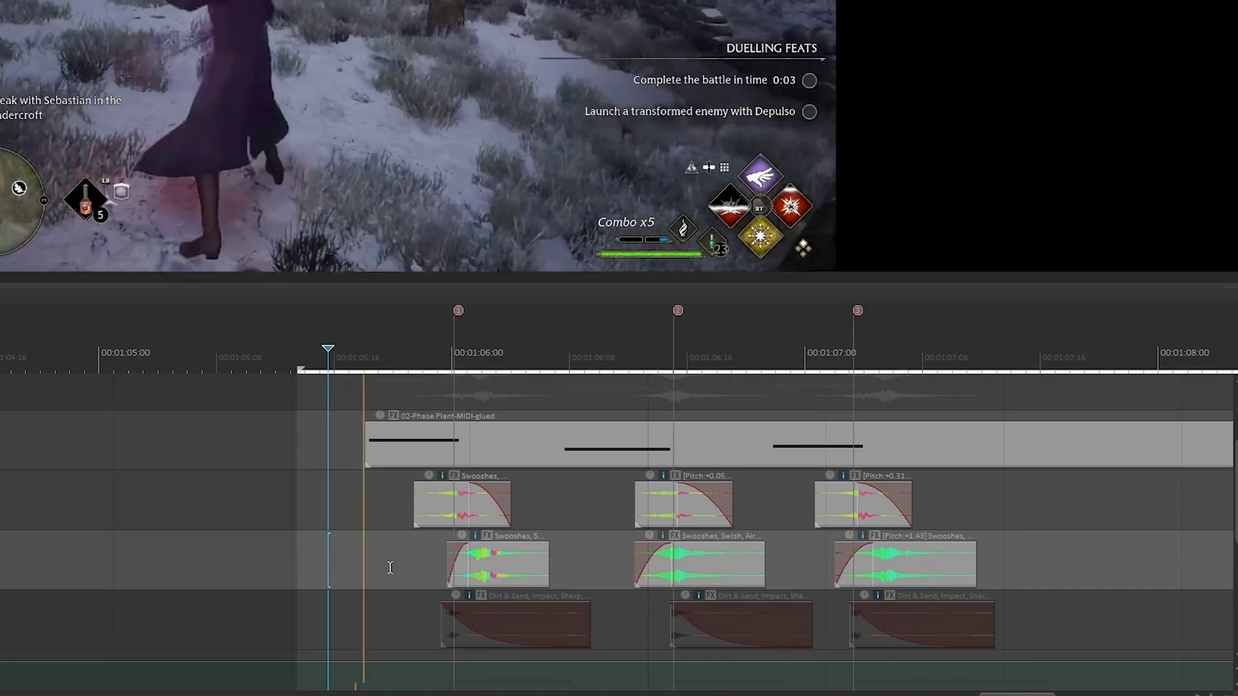
pyautogui.scroll(-2, 390, 568)
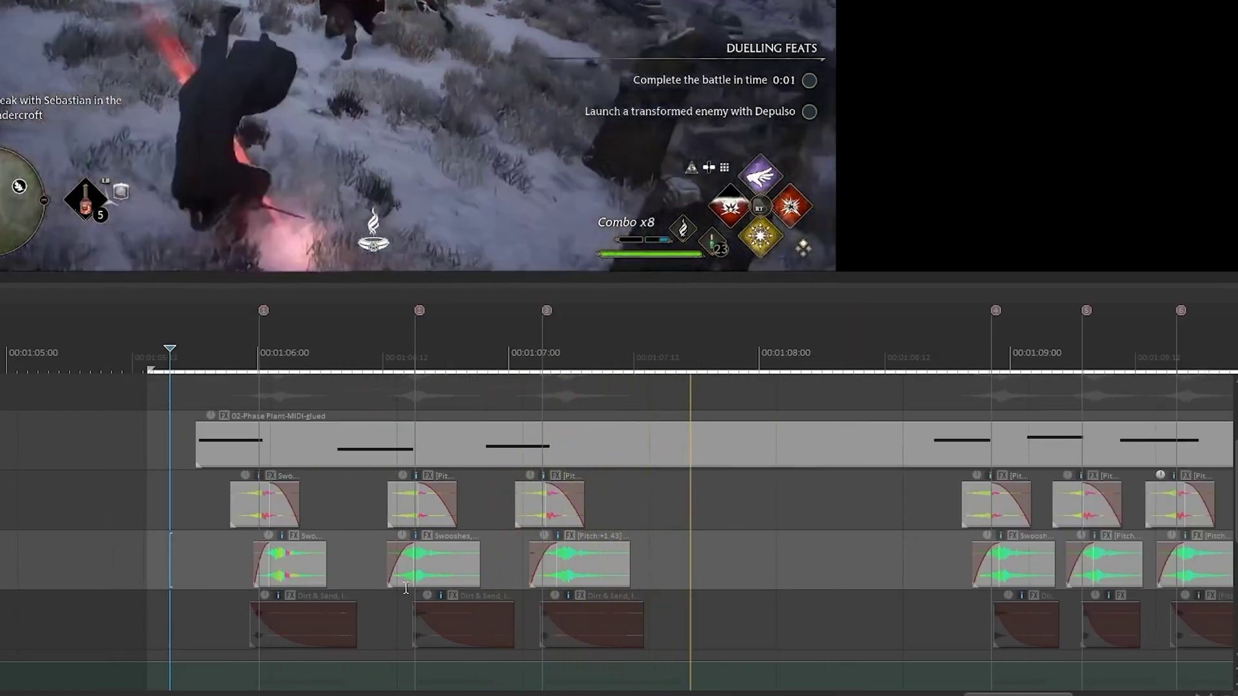
pyautogui.scroll(-2, 406, 592)
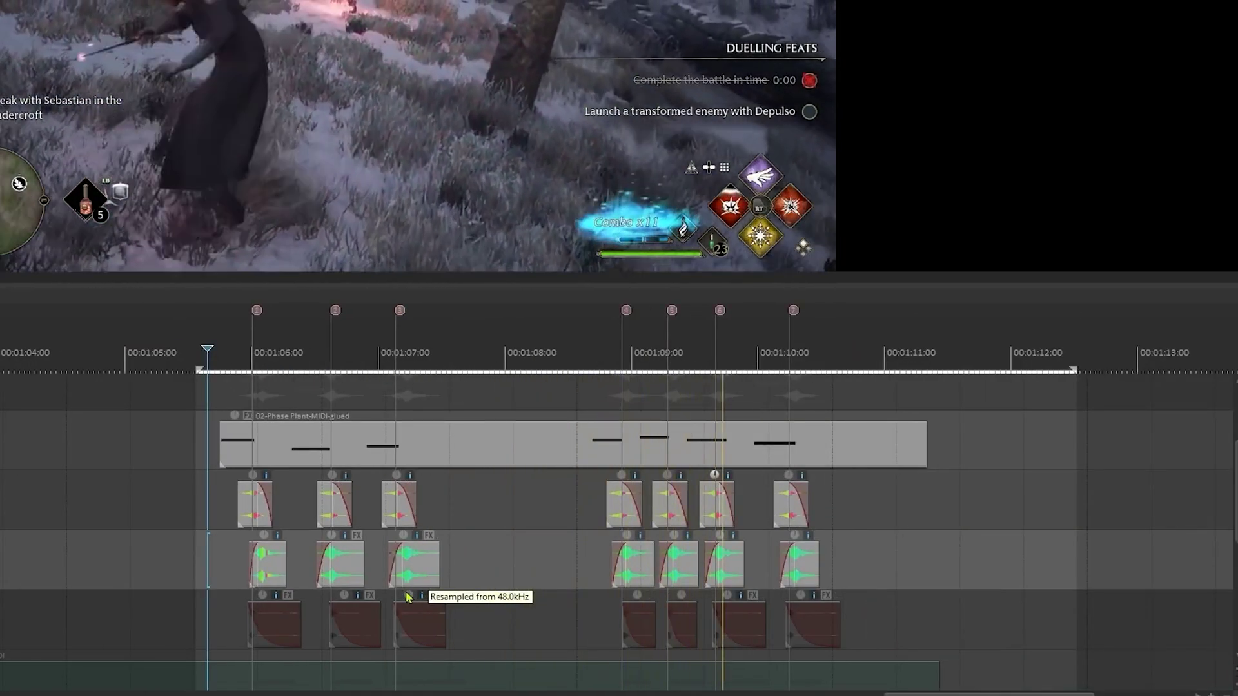
pyautogui.press('space')
pyautogui.scroll(-2, 408, 597)
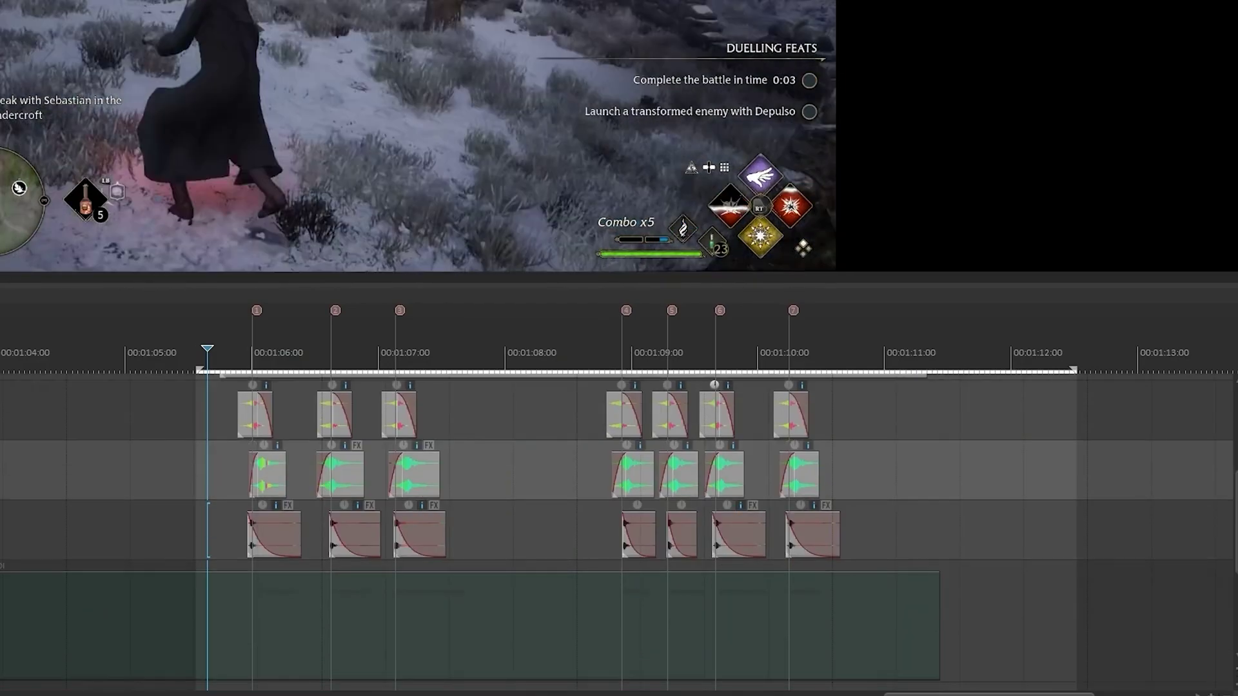
pyautogui.scroll(3, 221, 534)
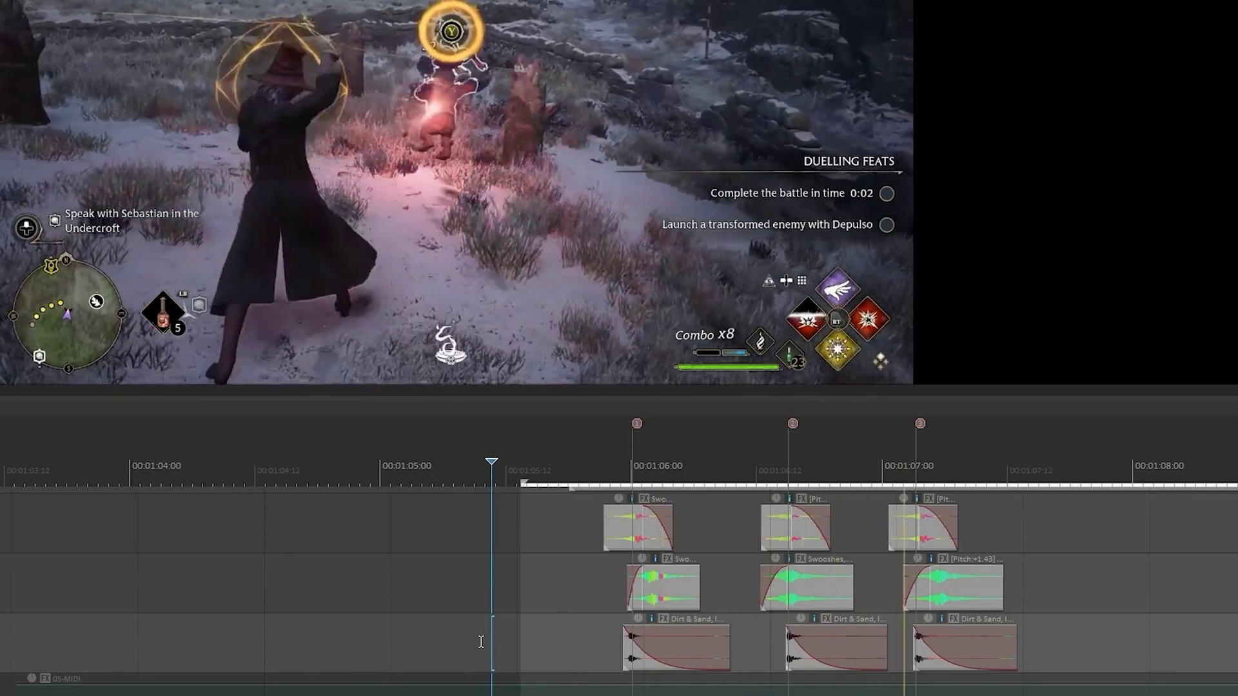
pyautogui.scroll(-2, 485, 643)
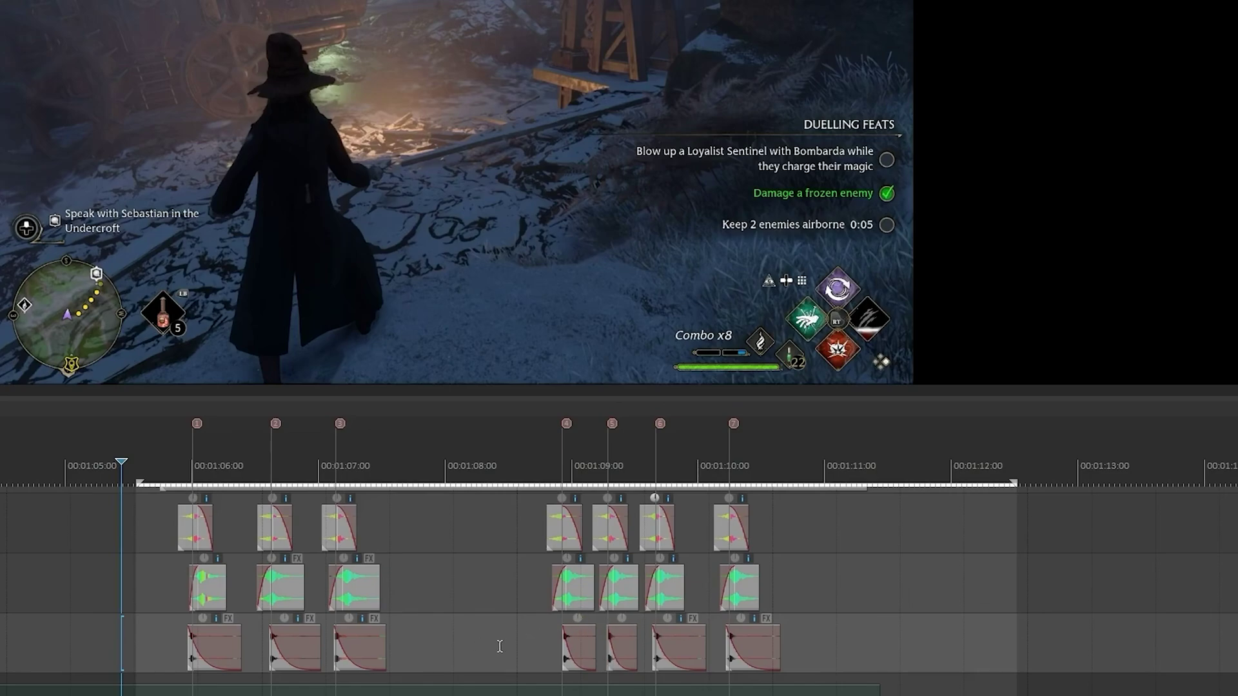
# Solo the 05-MIDI track and open its Phase Plant instrument to examine the sound's groups and effect lanes.
pyautogui.click(499, 647)
pyautogui.scroll(-3, 499, 646)
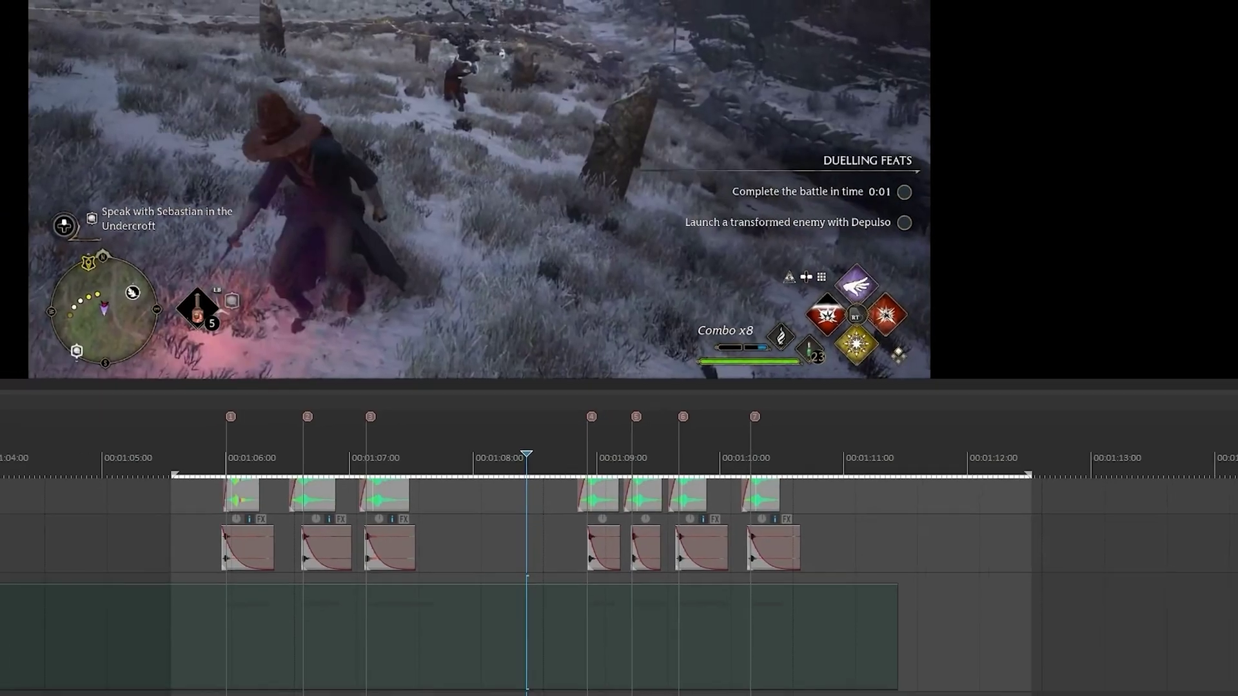
pyautogui.click(257, 695)
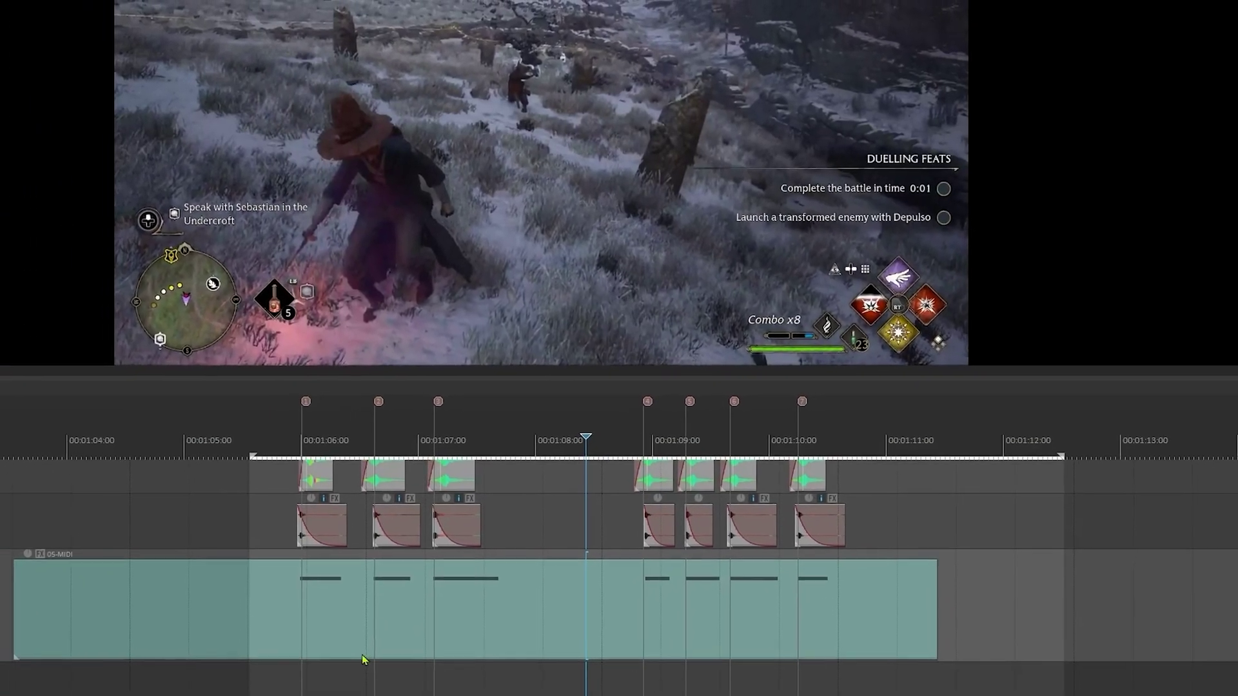
pyautogui.click(174, 643)
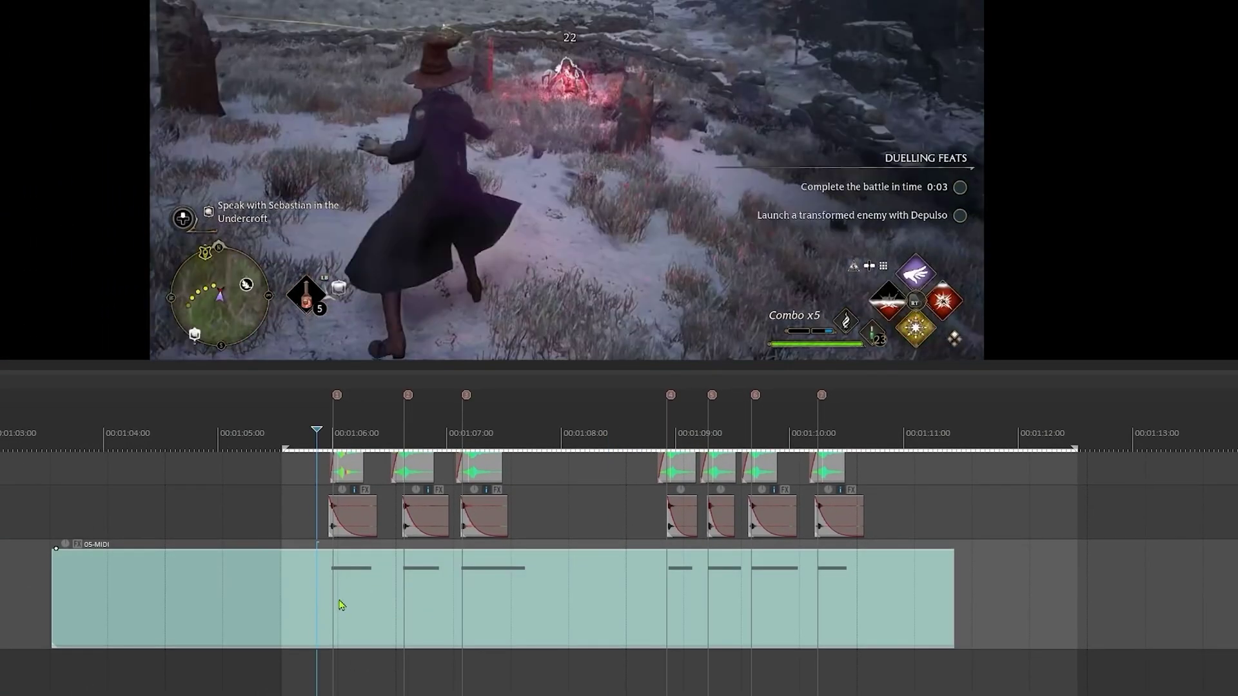
pyautogui.click(341, 604)
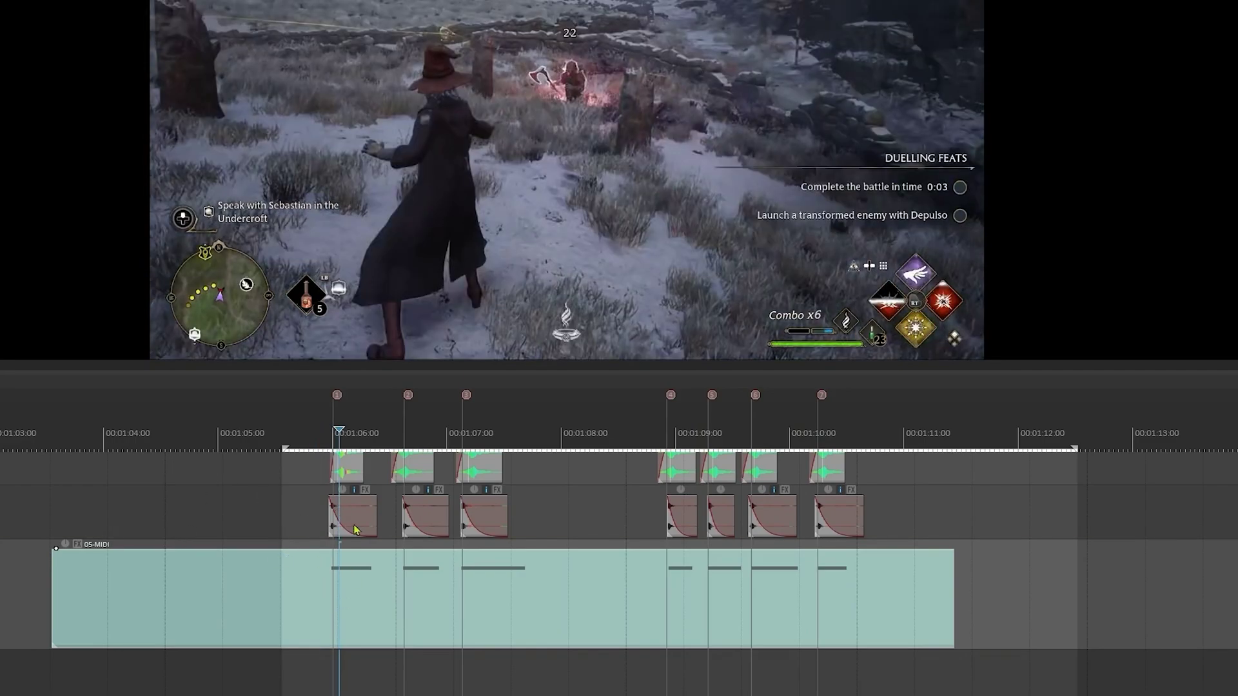
pyautogui.press('f')
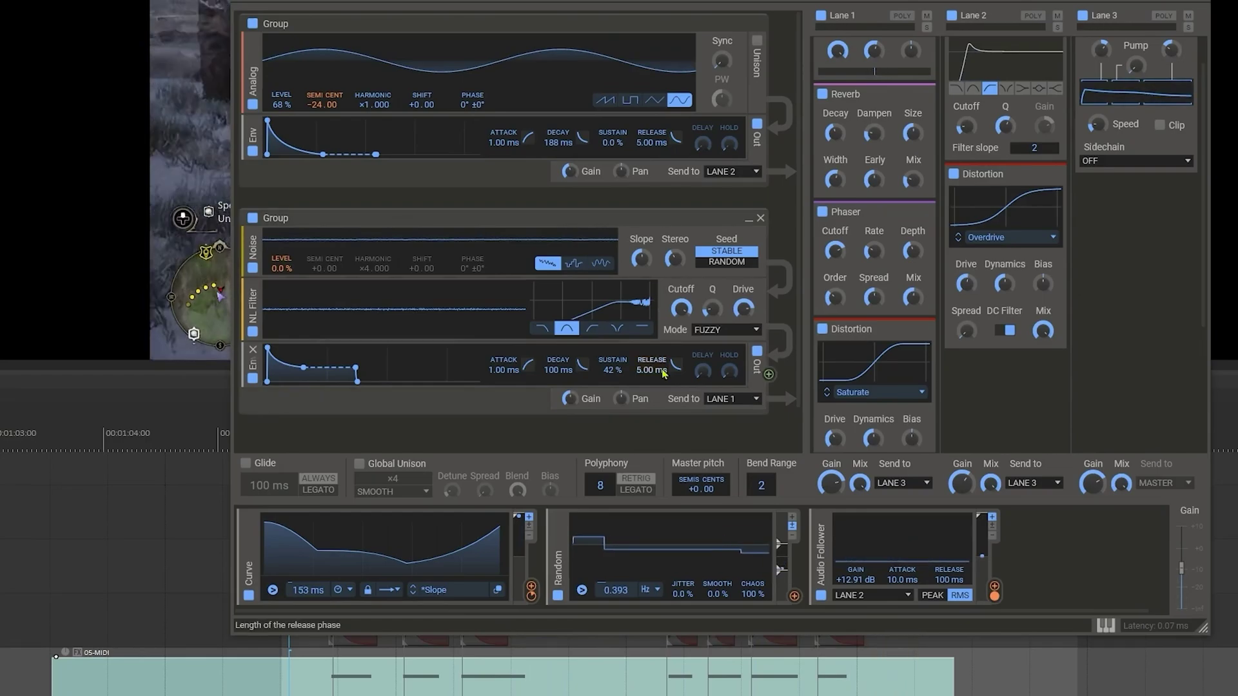
pyautogui.scroll(1, 990, 251)
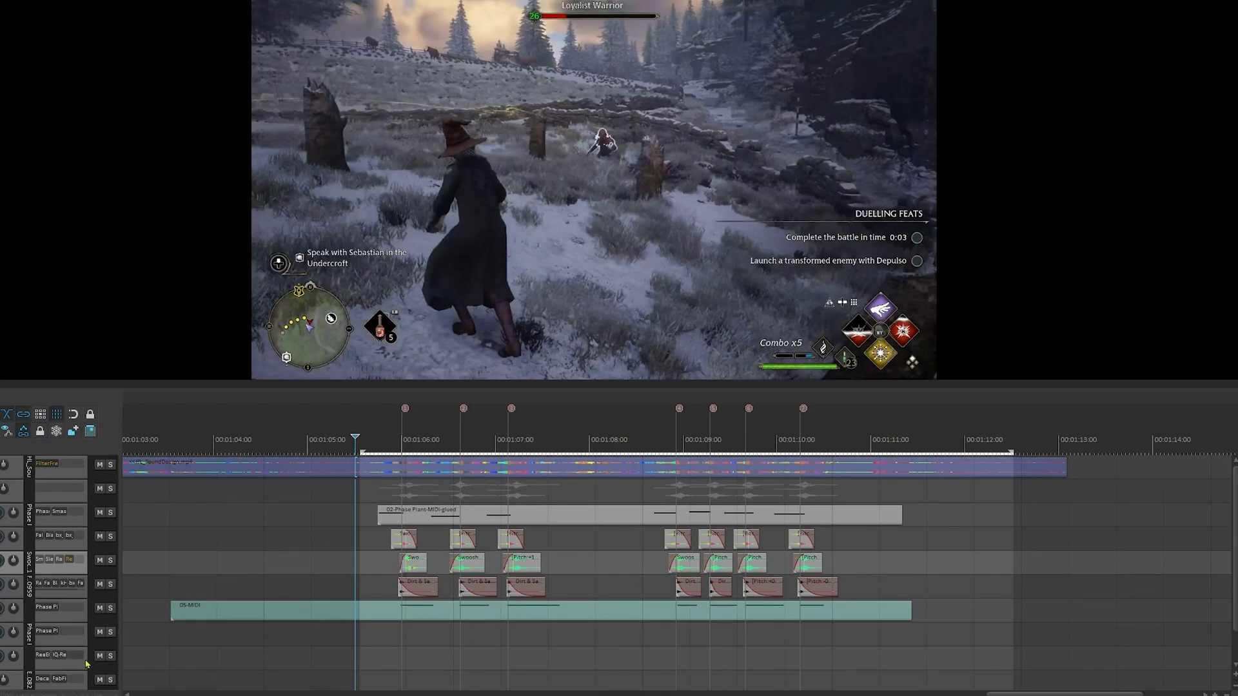
# Audition the ReaD and IQ-Re effects track in solo, open its effects, and clear the solo.
pyautogui.click(111, 656)
pyautogui.press('space')
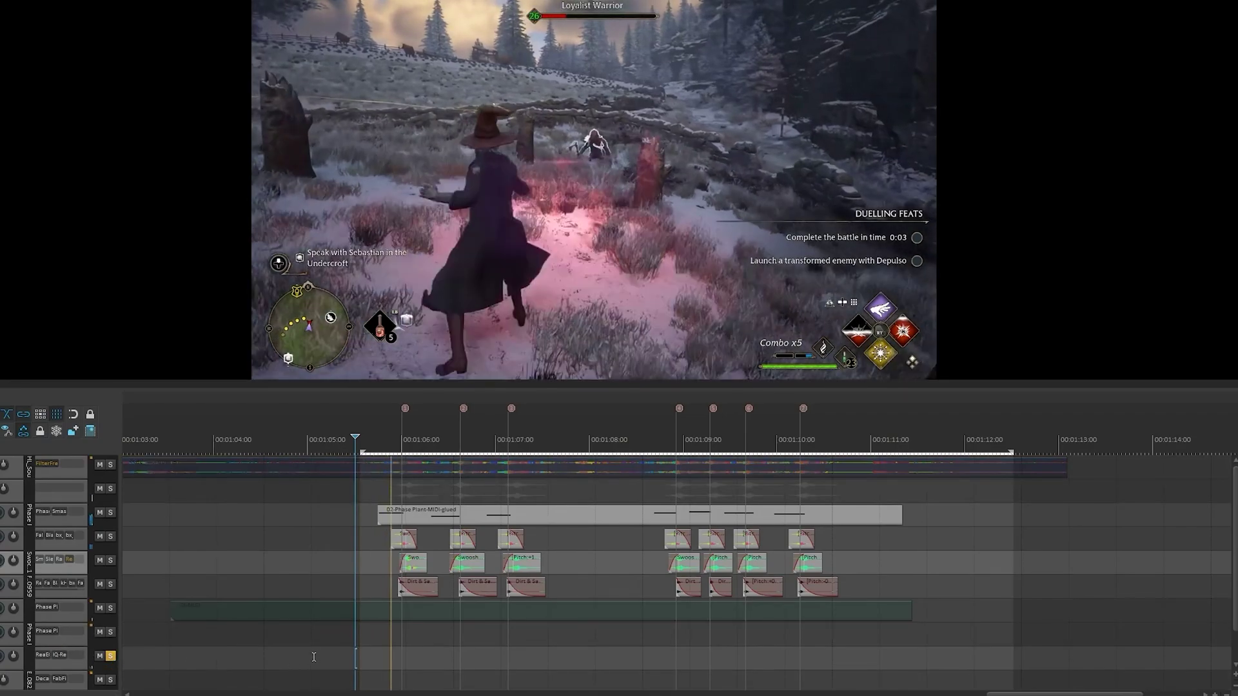
pyautogui.press('space')
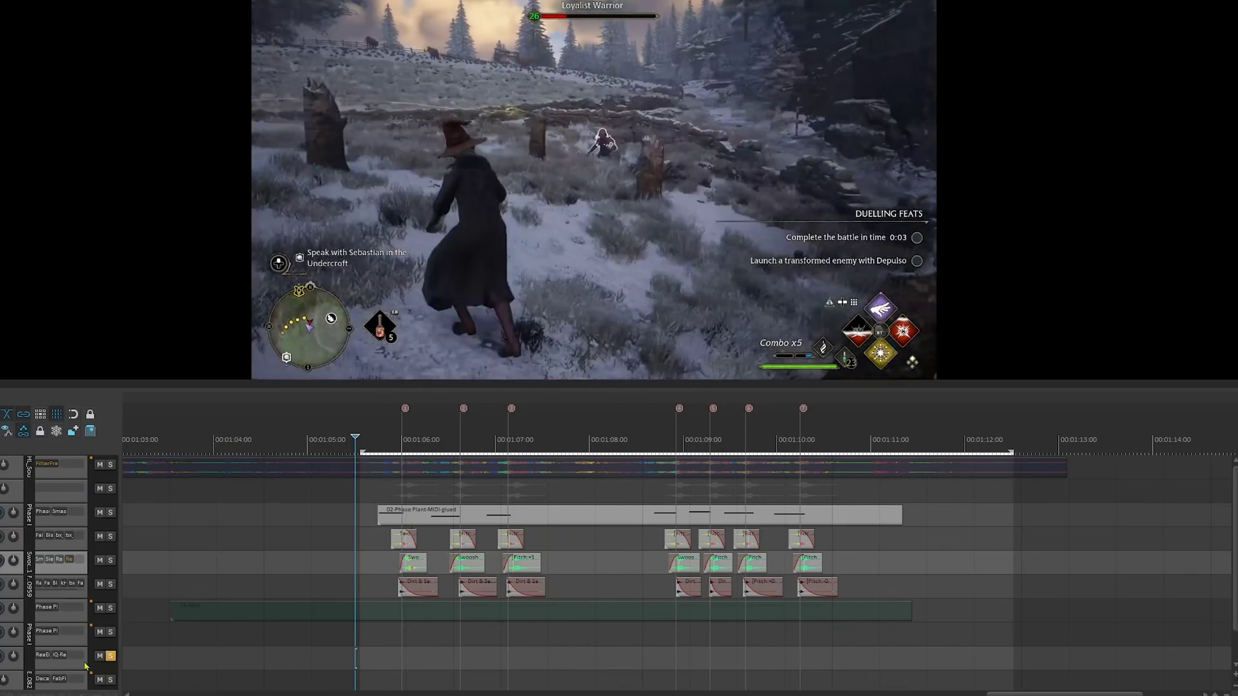
pyautogui.click(59, 655)
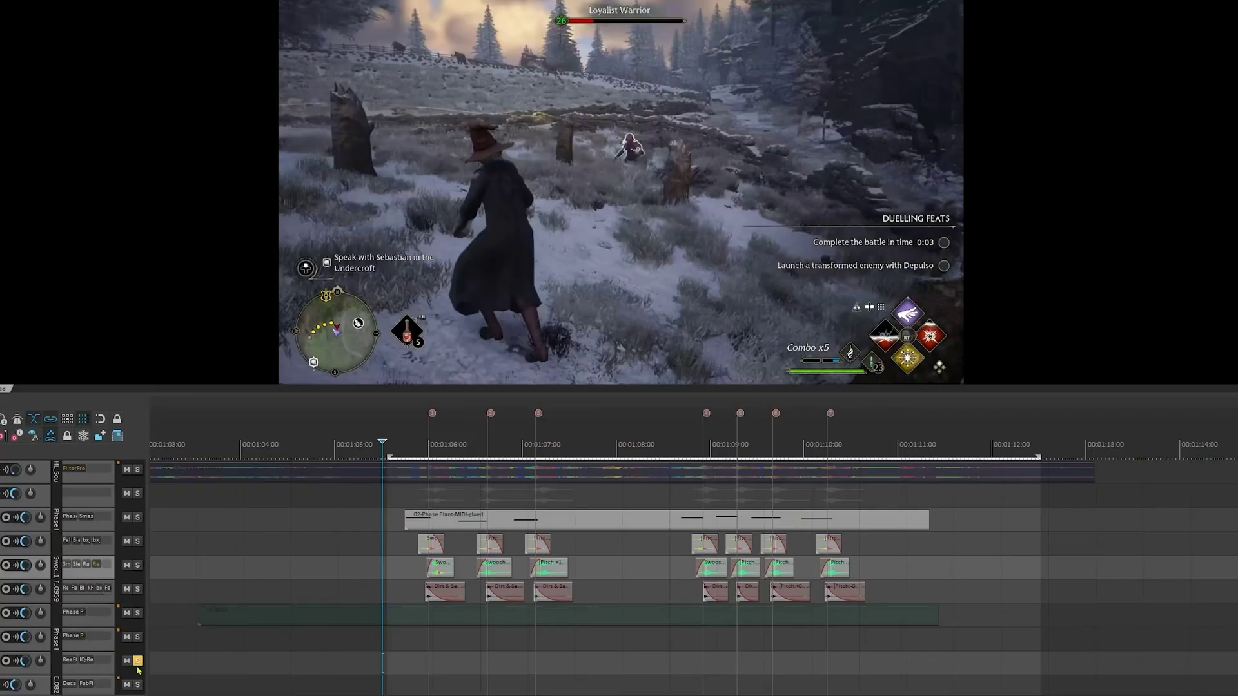
pyautogui.click(137, 661)
# Play back all the redesigned spell layers together against the video.
pyautogui.scroll(-1, 438, 600)
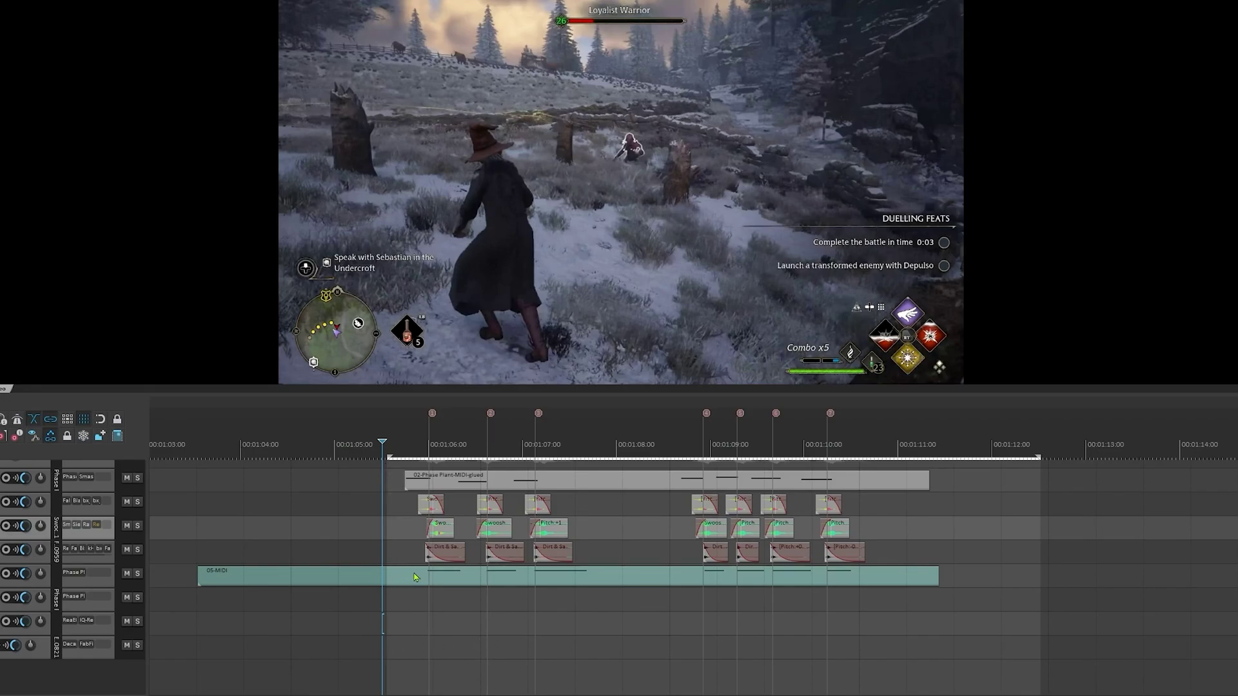
pyautogui.press('space')
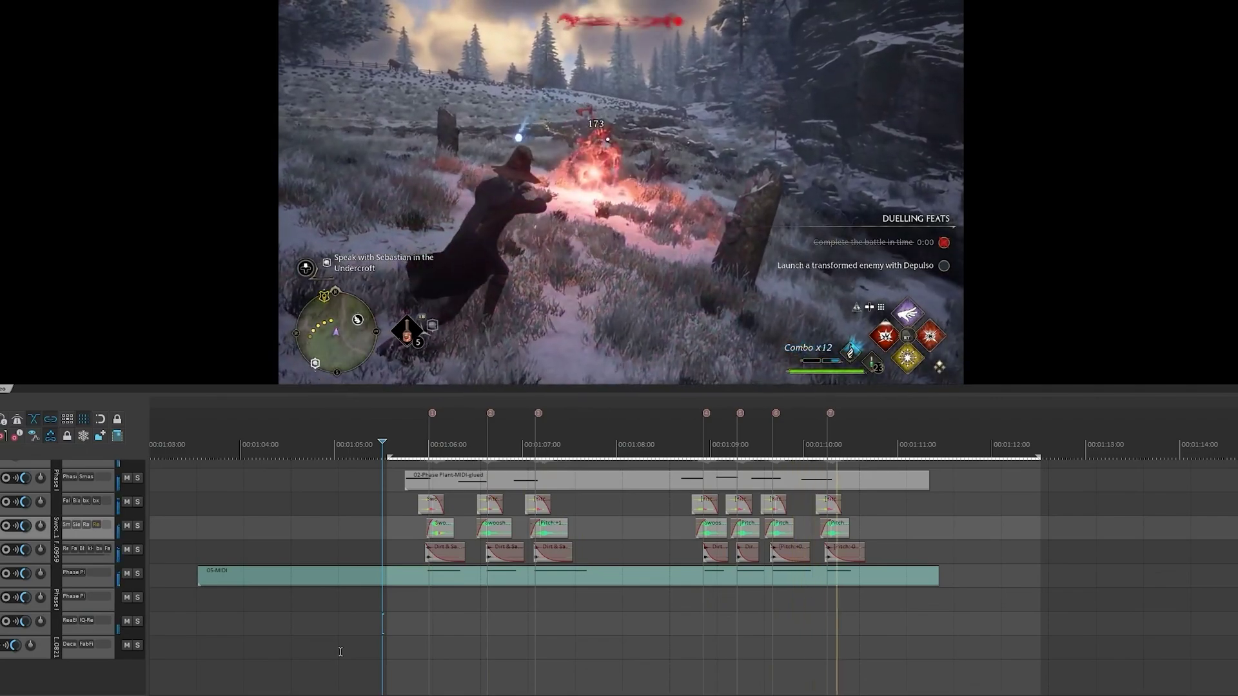
pyautogui.press('space')
# Solo the original HL_SoundDesign track, play it back for comparison, and clear its solo.
pyautogui.scroll(2, 67, 551)
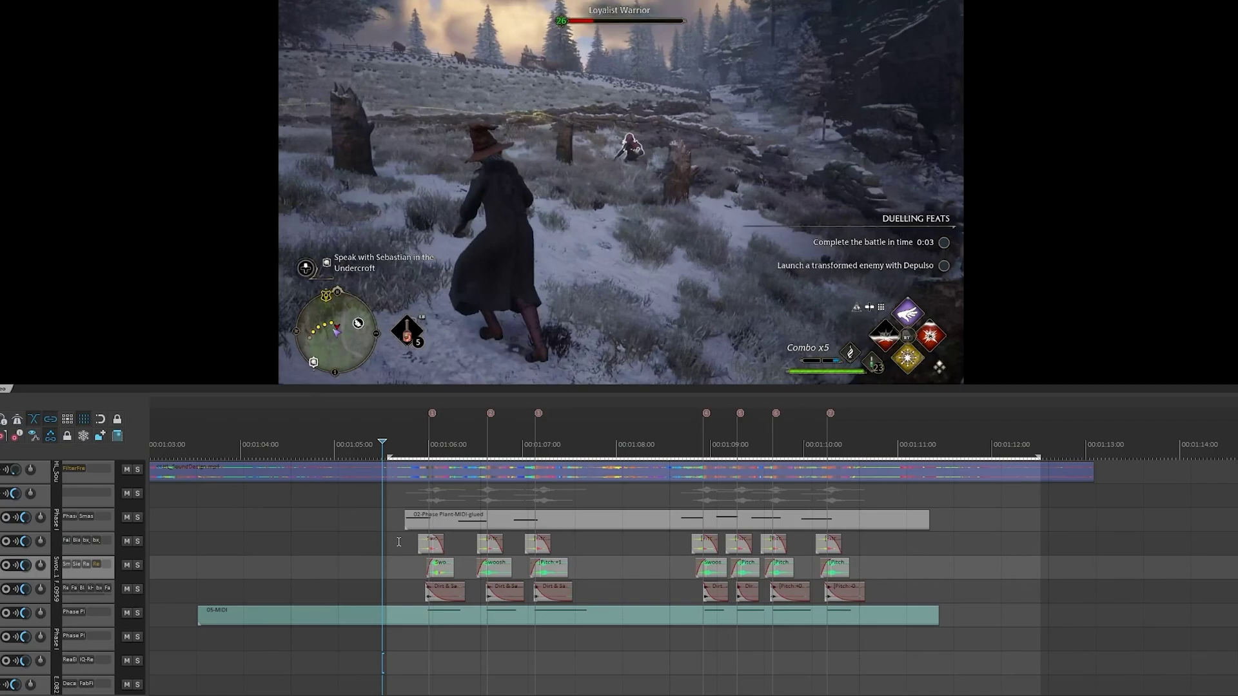
pyautogui.click(138, 470)
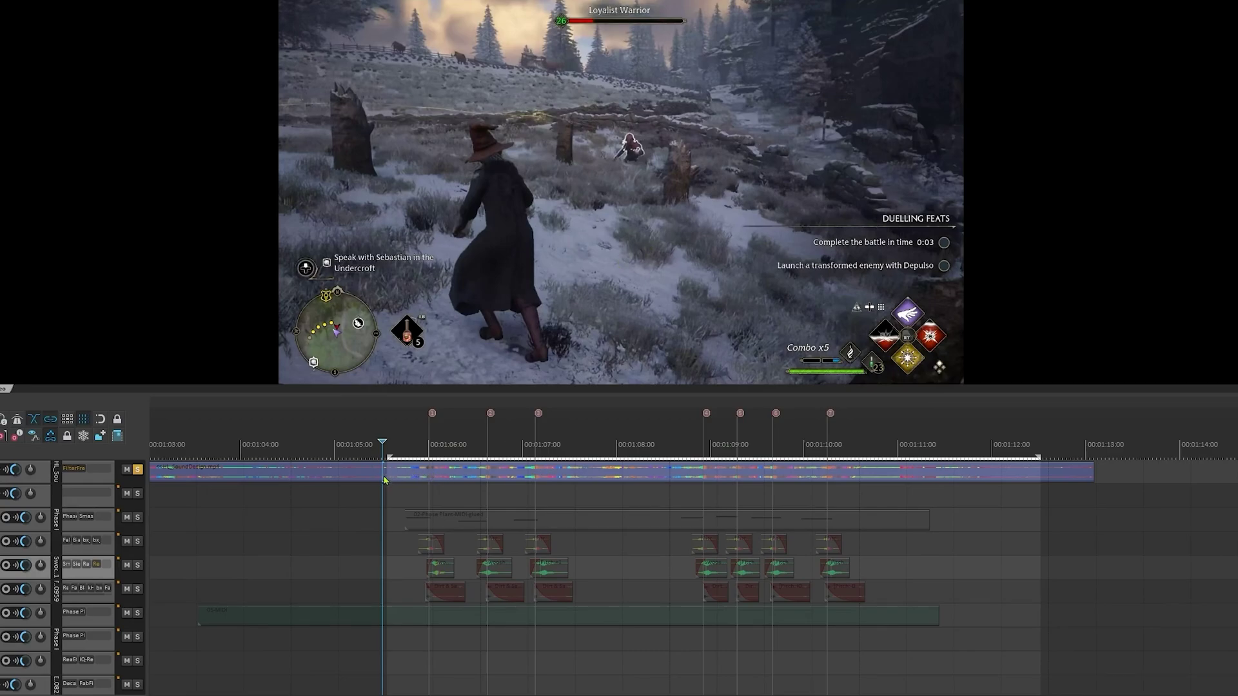
pyautogui.press('space')
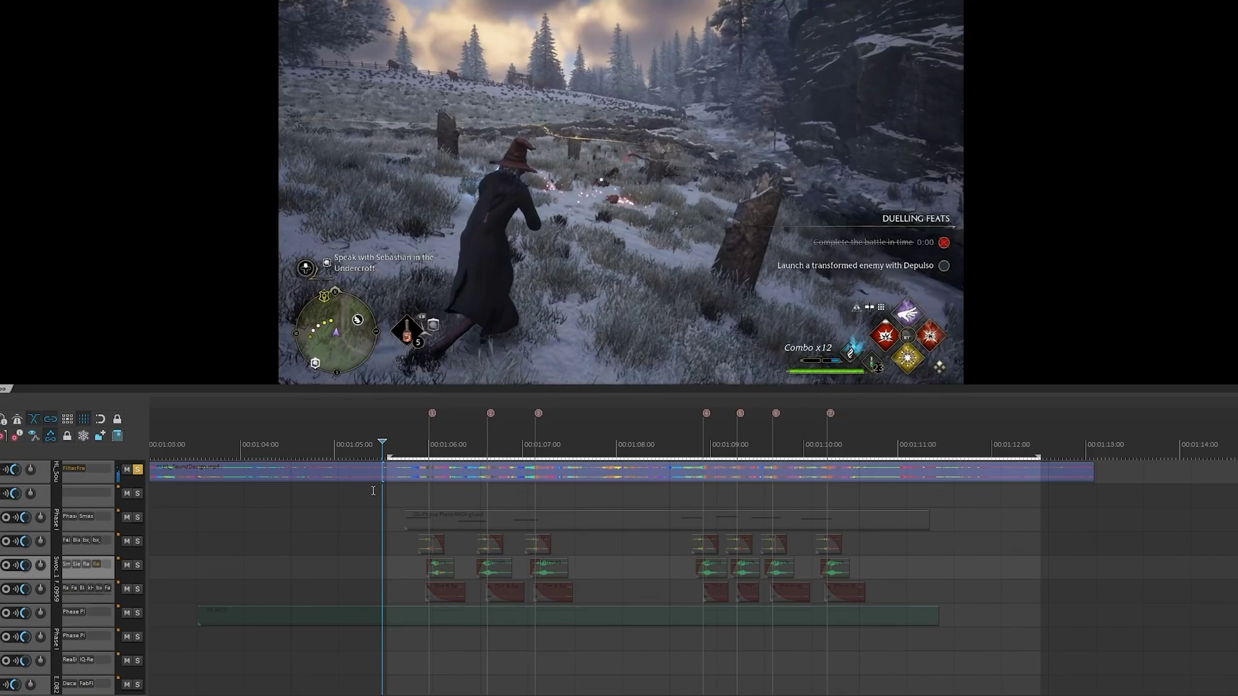
pyautogui.press('space')
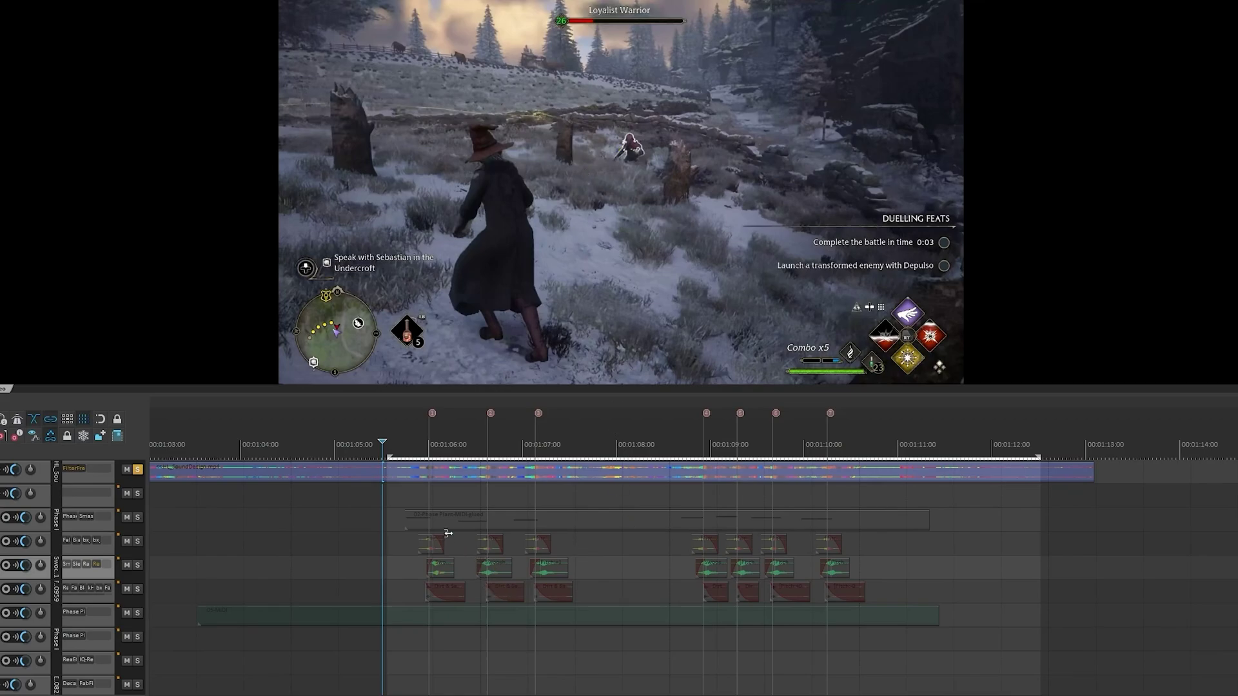
pyautogui.click(137, 469)
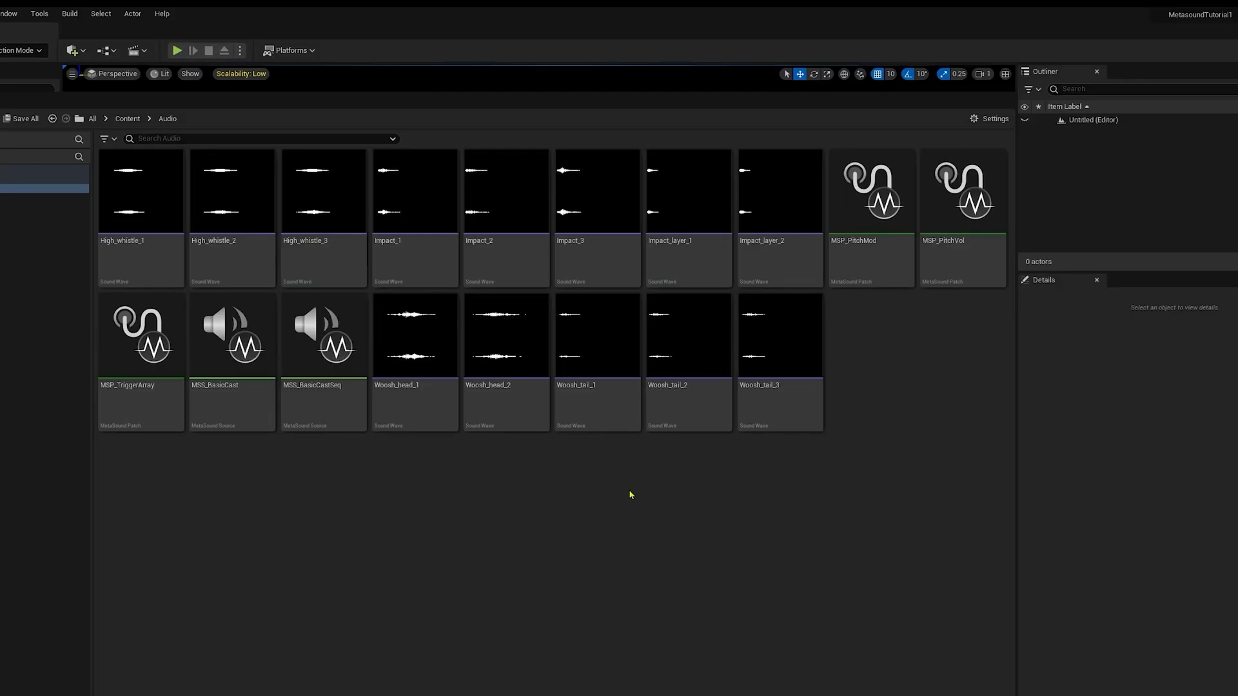
# Look over the imported sound waves in the Audio folder and open the MSP_PitchMod MetaSound patch.
pyautogui.click(414, 271)
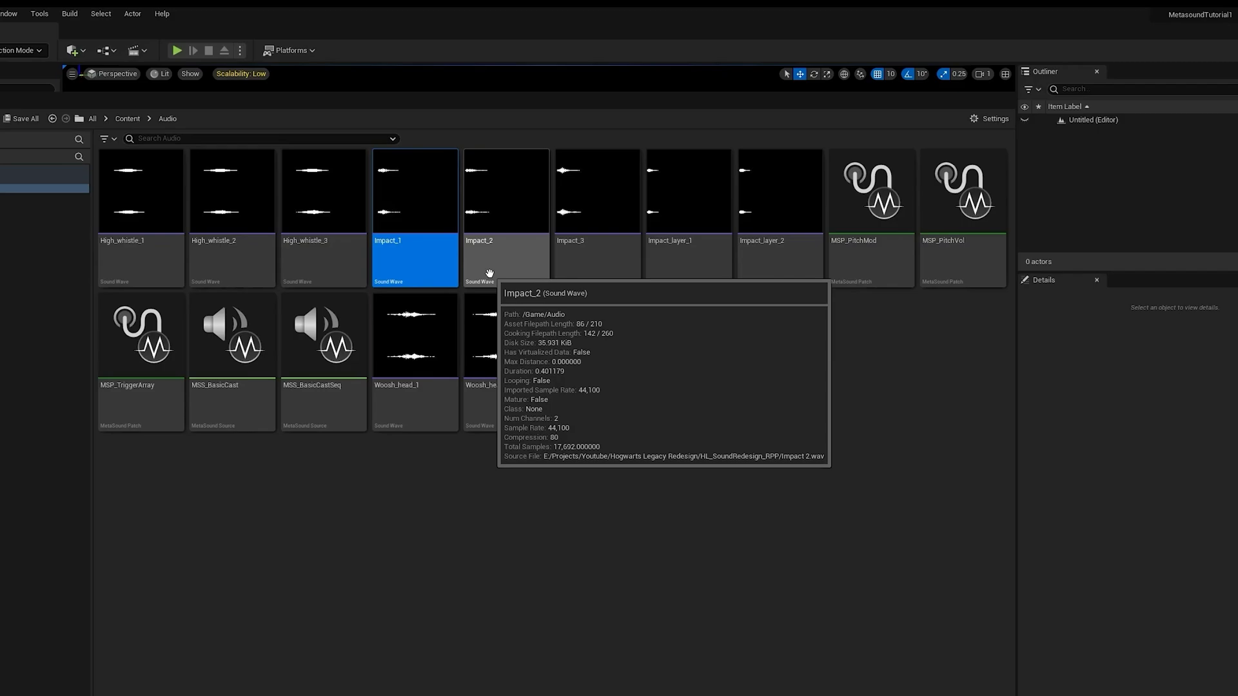
pyautogui.click(854, 474)
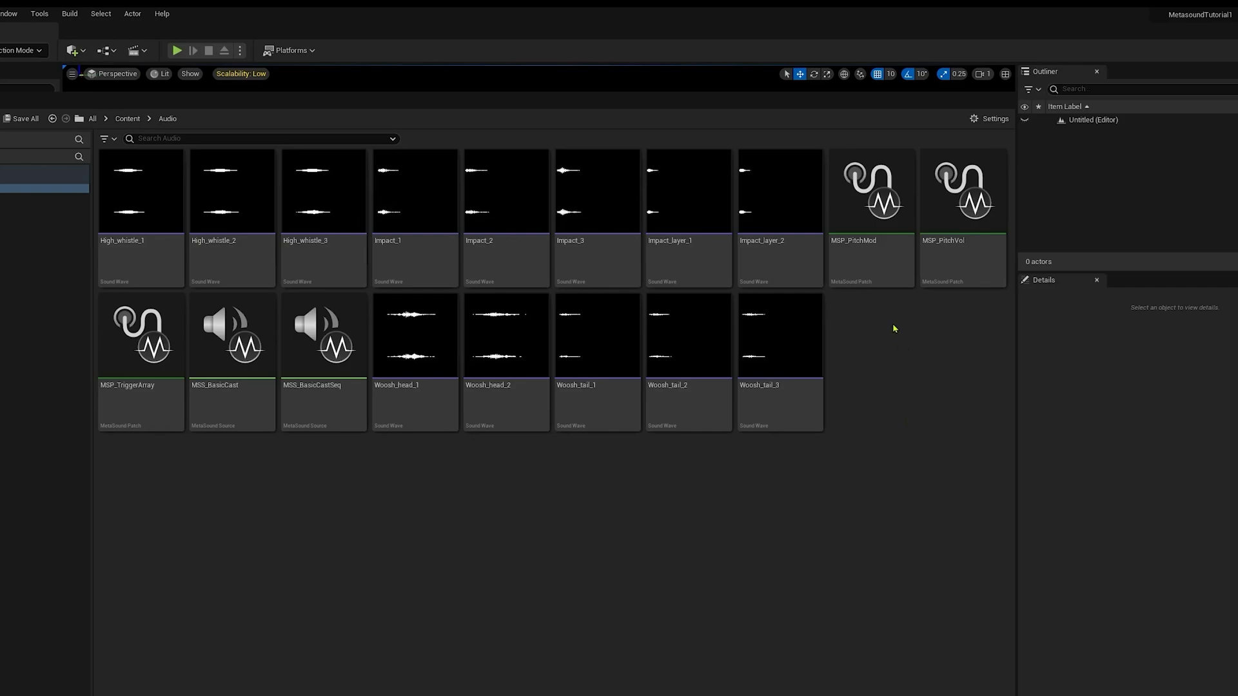
pyautogui.moveTo(886, 261)
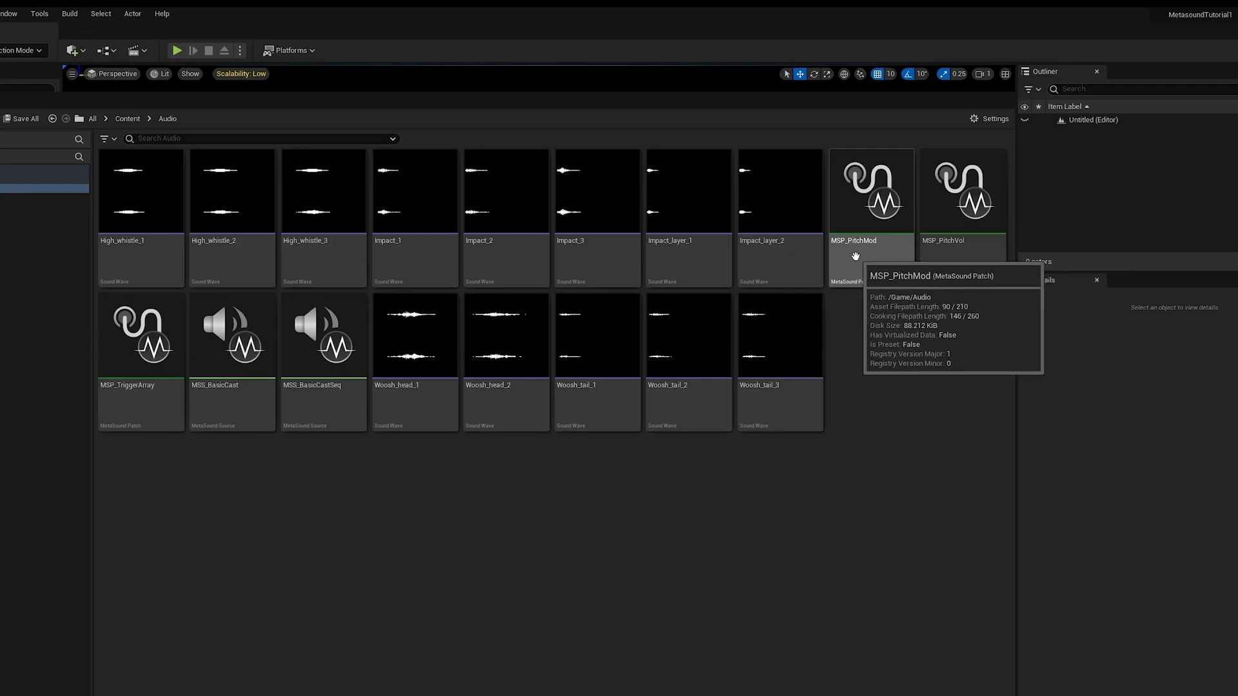
pyautogui.doubleClick(886, 261)
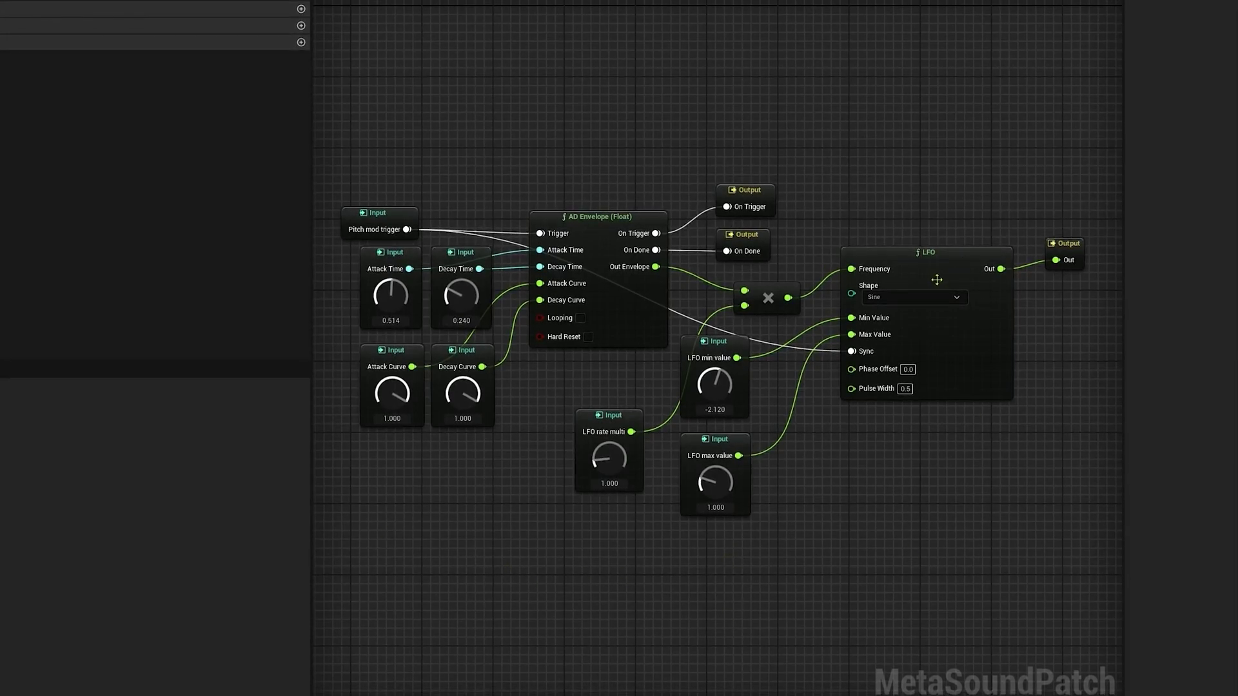
# Examine the patch's LFO and AD Envelope (Float) nodes and its Decay Time and Attack Time inputs.
pyautogui.click(931, 251)
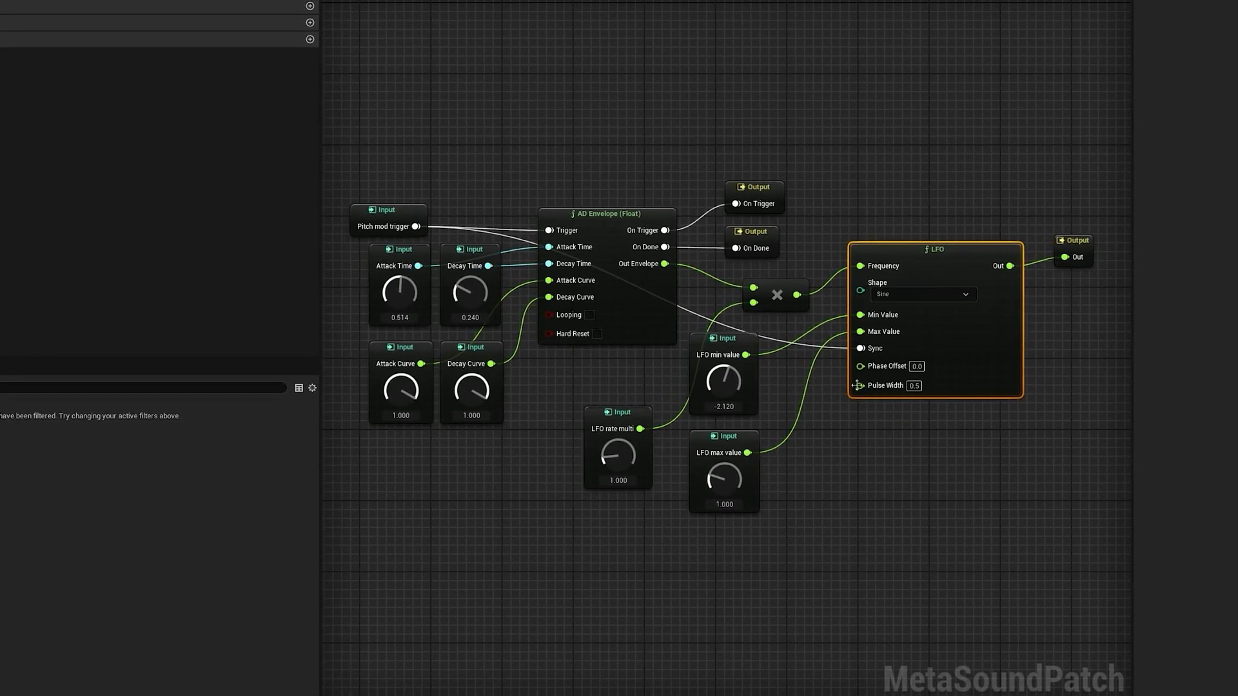
pyautogui.click(597, 220)
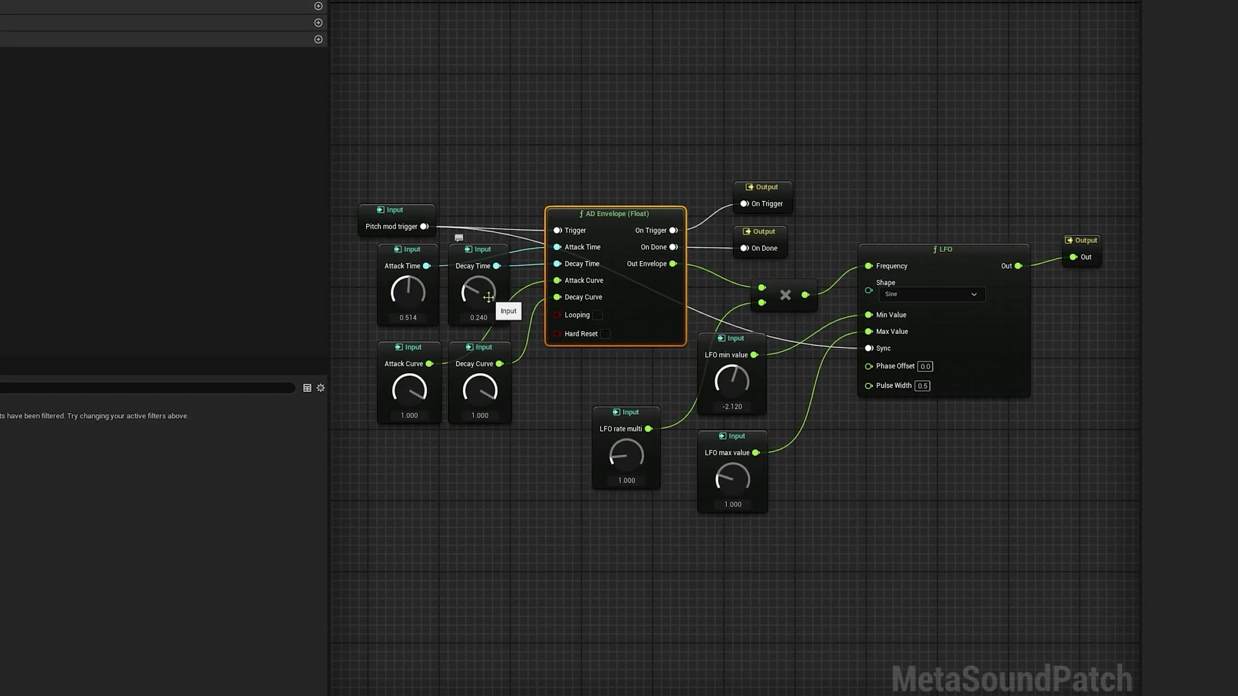
pyautogui.click(484, 252)
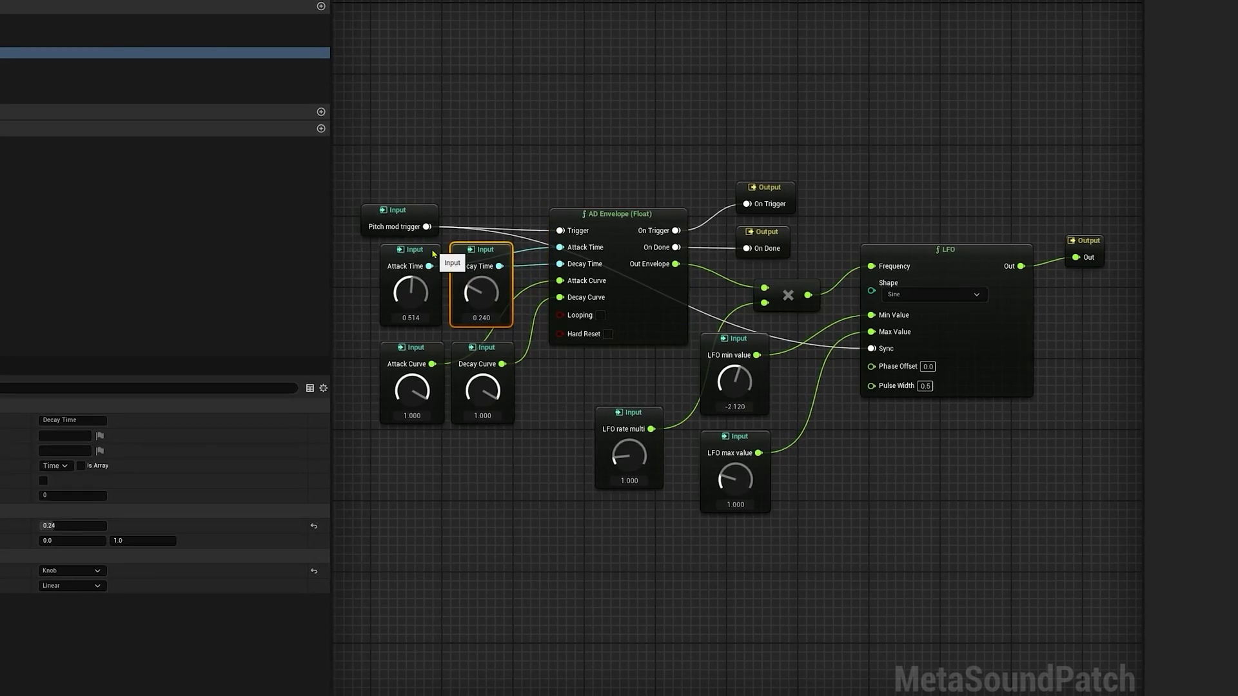
pyautogui.click(427, 268)
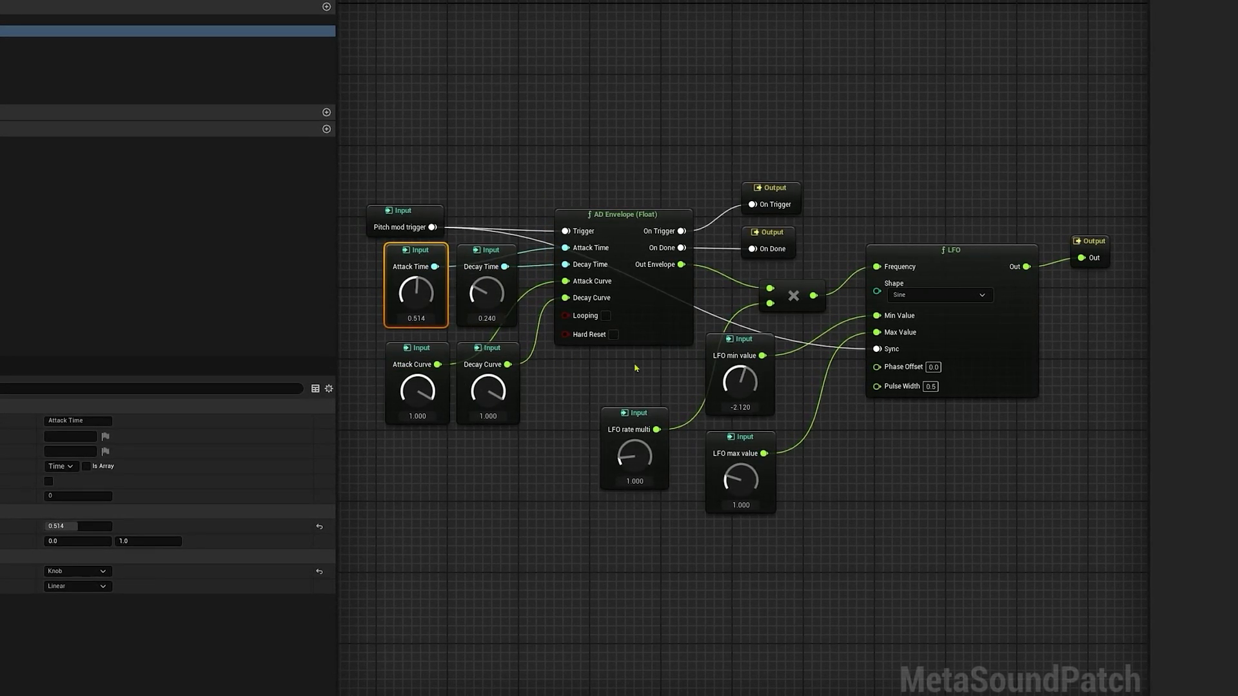
pyautogui.click(1085, 530)
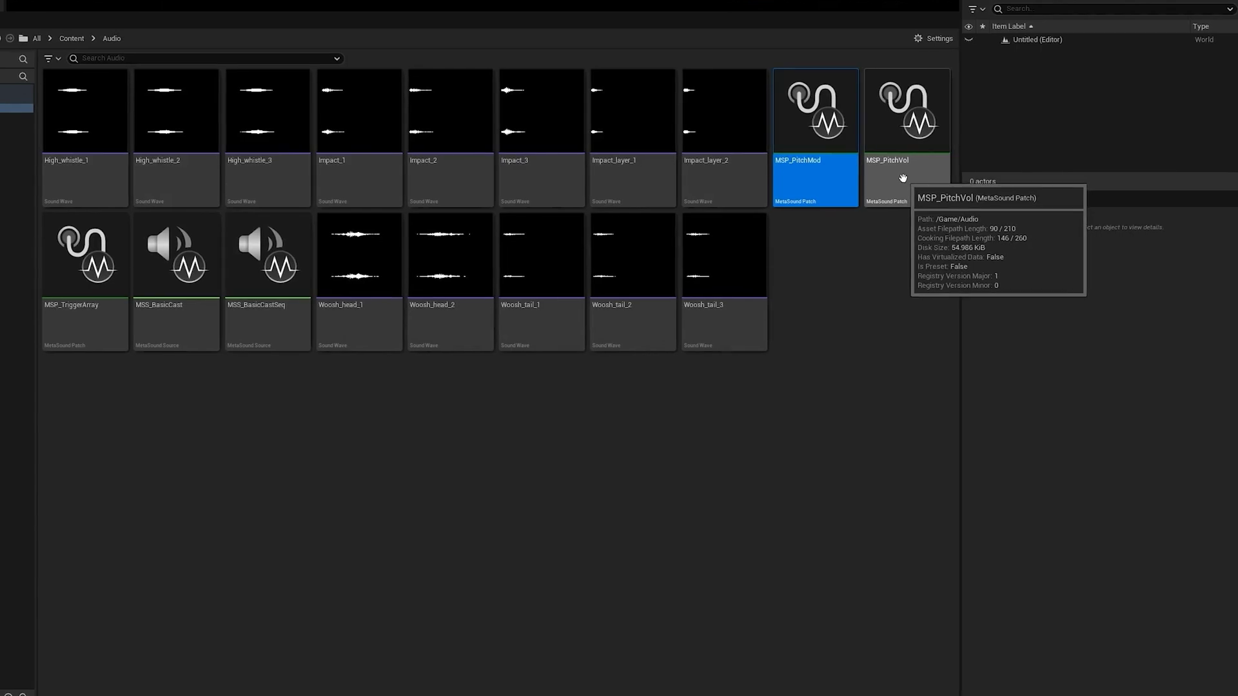
# Open the MSP_PitchVol patch and examine its Random (Float) nodes with the Pitch out and Vol out outputs.
pyautogui.doubleClick(923, 178)
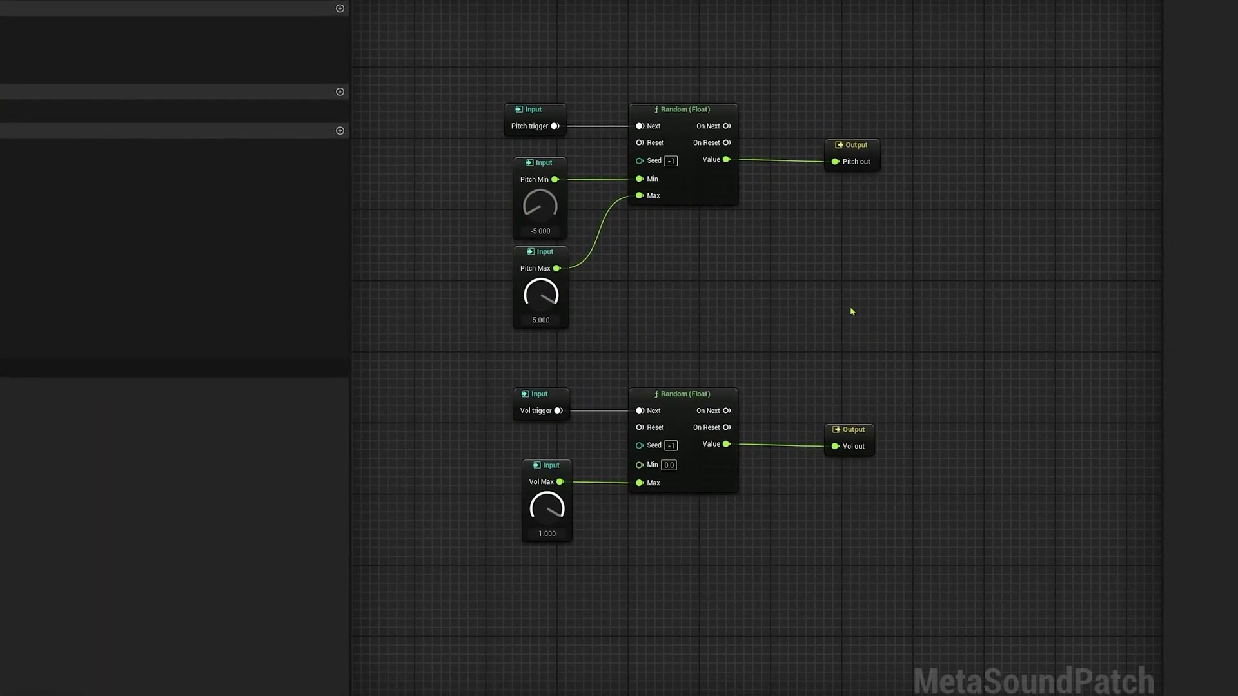
pyautogui.click(712, 192)
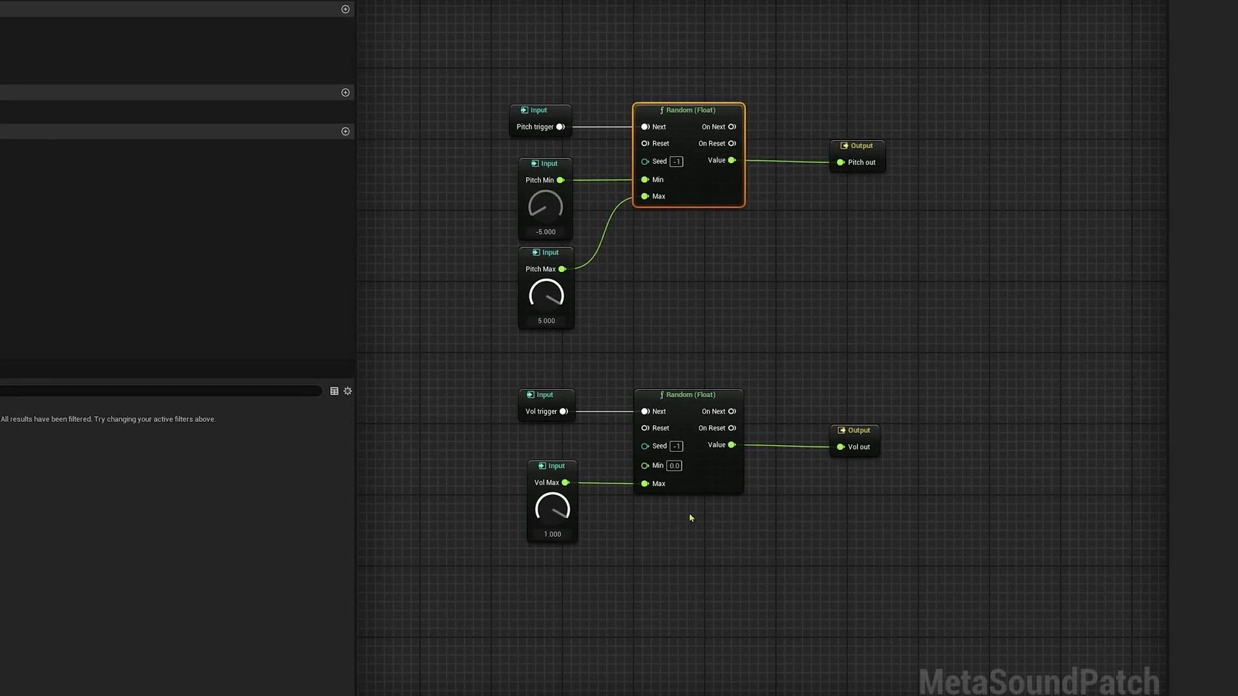
pyautogui.click(733, 492)
pyautogui.click(854, 436)
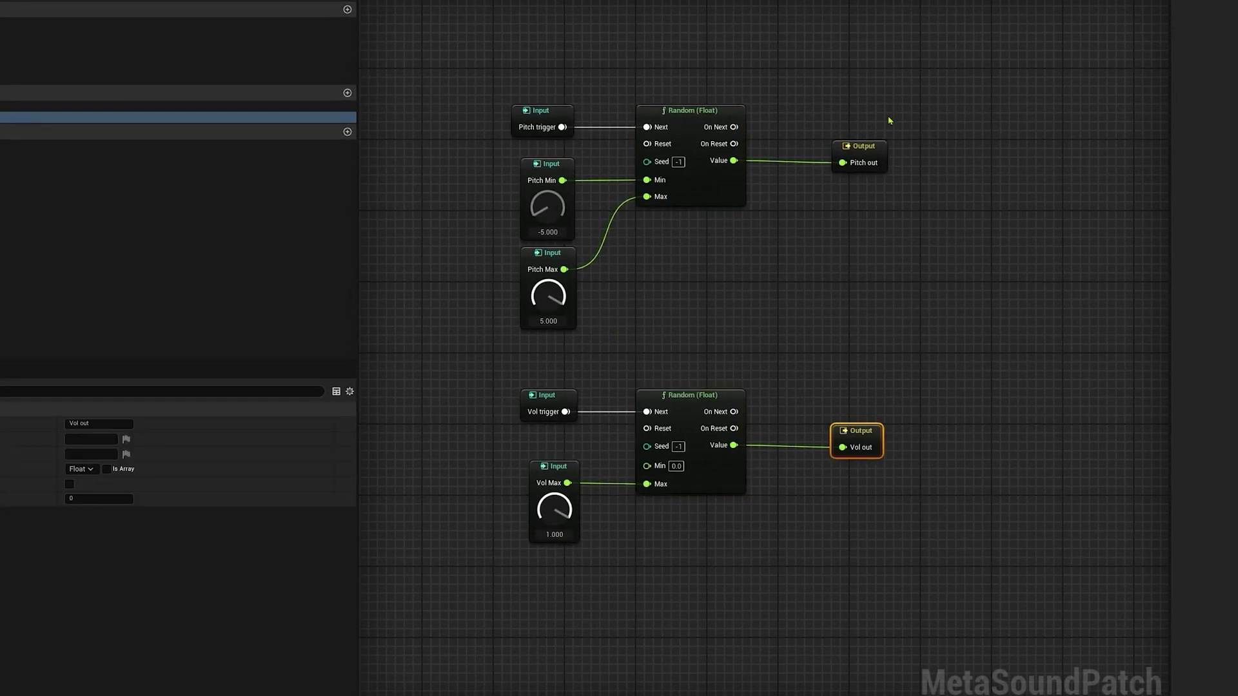
pyautogui.click(860, 151)
pyautogui.click(862, 435)
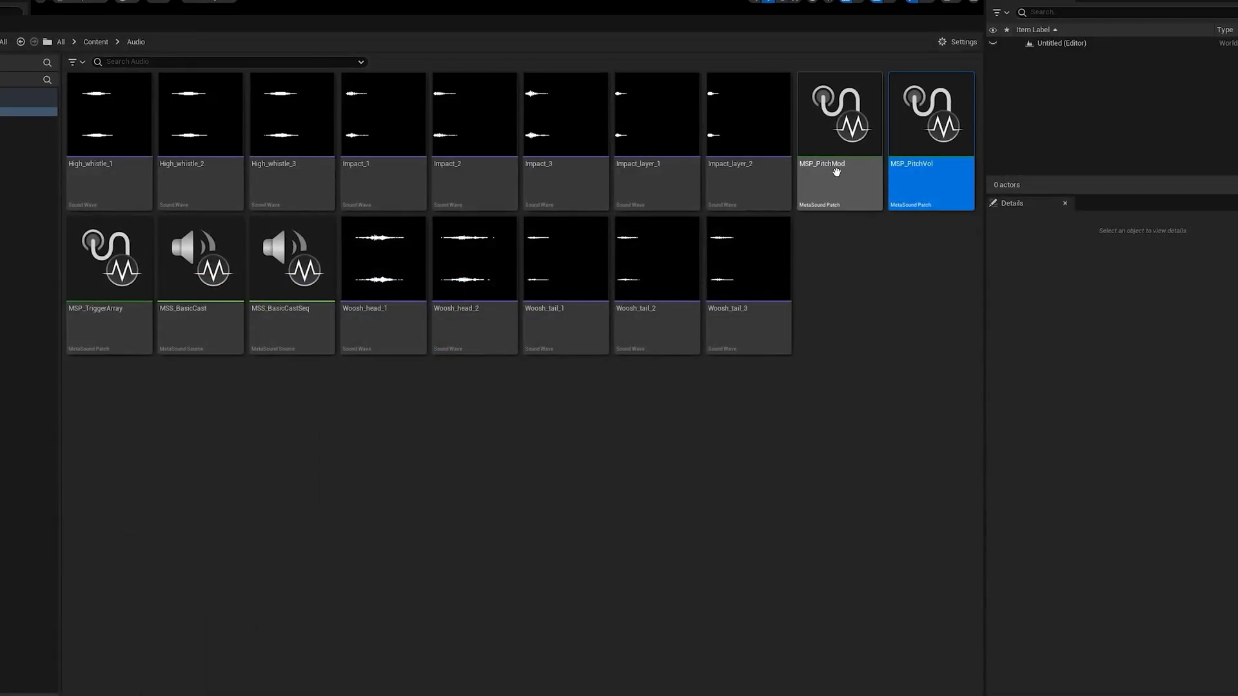
# Open the MSP_TriggerArray patch and examine its nested MSP_PitchVol and MSP_PitchMod nodes.
pyautogui.click(846, 192)
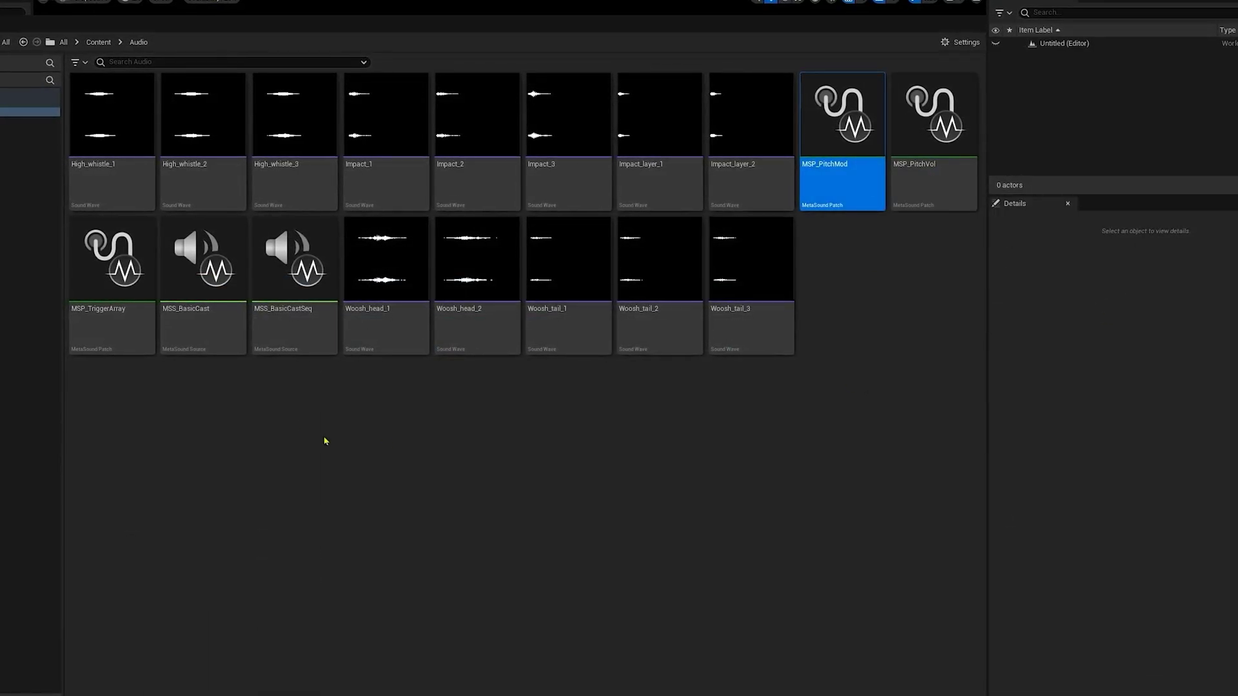
pyautogui.doubleClick(114, 330)
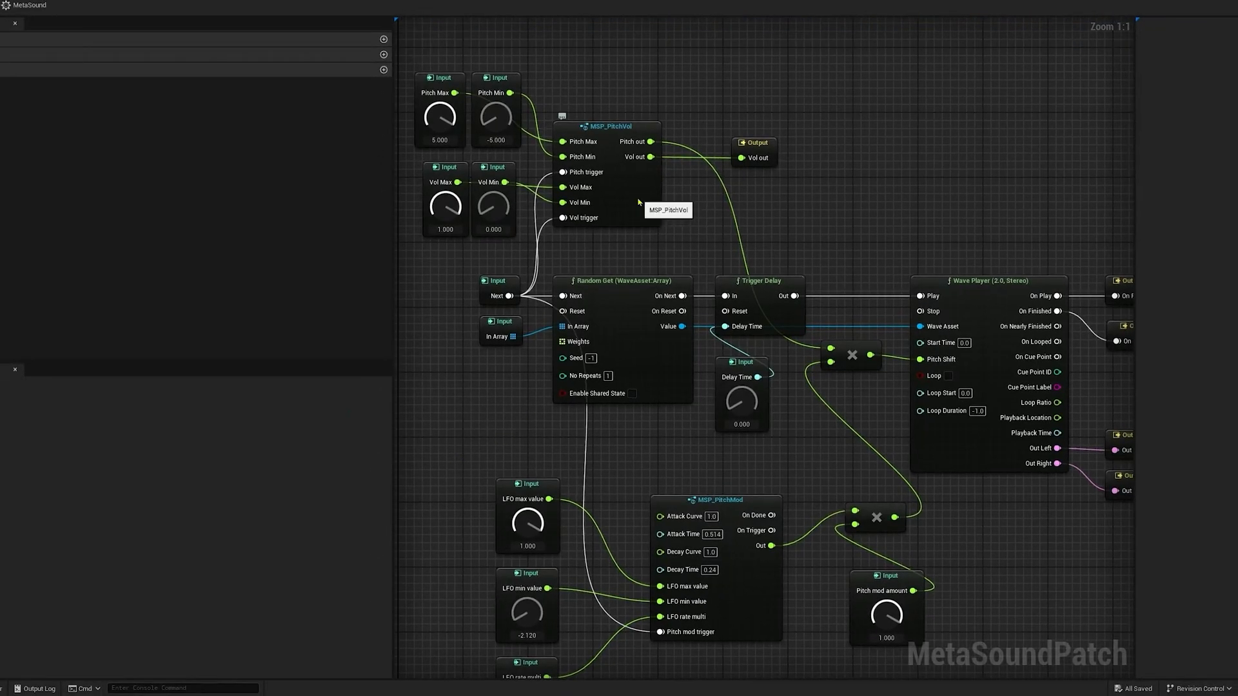
pyautogui.click(617, 169)
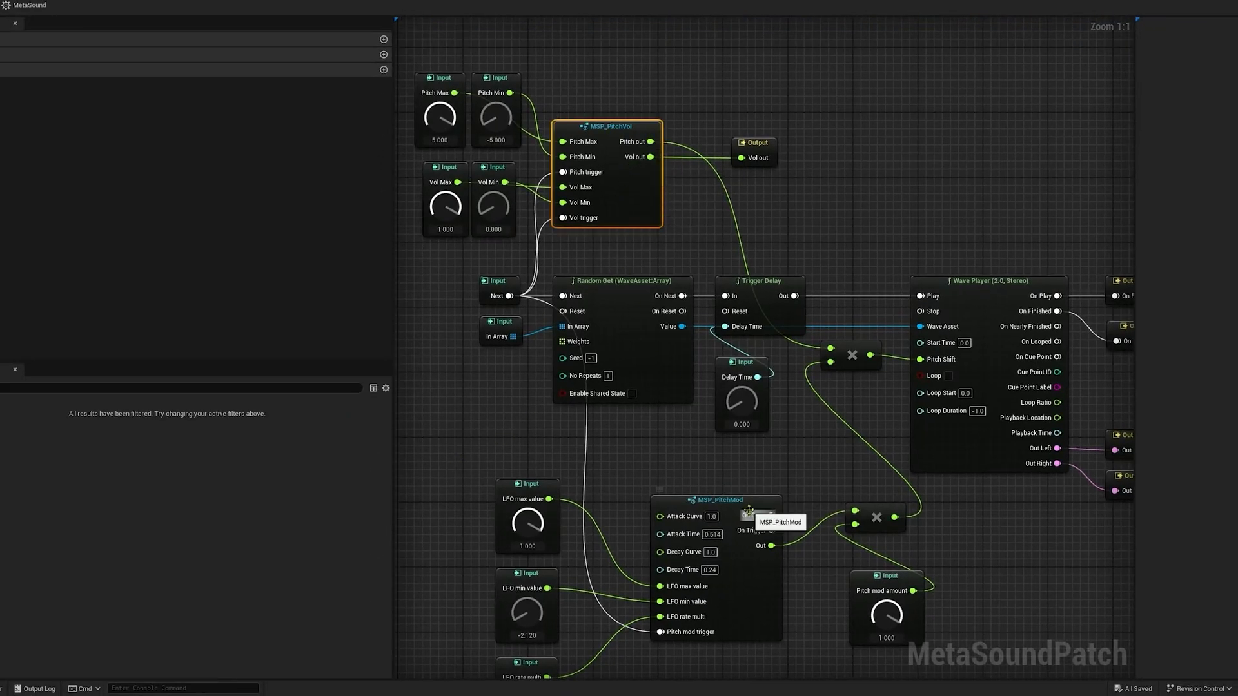
pyautogui.click(734, 502)
# Select the playback chain from the Next and In Array inputs to the Wave Player, and inspect the Random Get node.
pyautogui.moveTo(758, 479); pyautogui.dragTo(799, 462)
pyautogui.moveTo(486, 248); pyautogui.dragTo(695, 337)
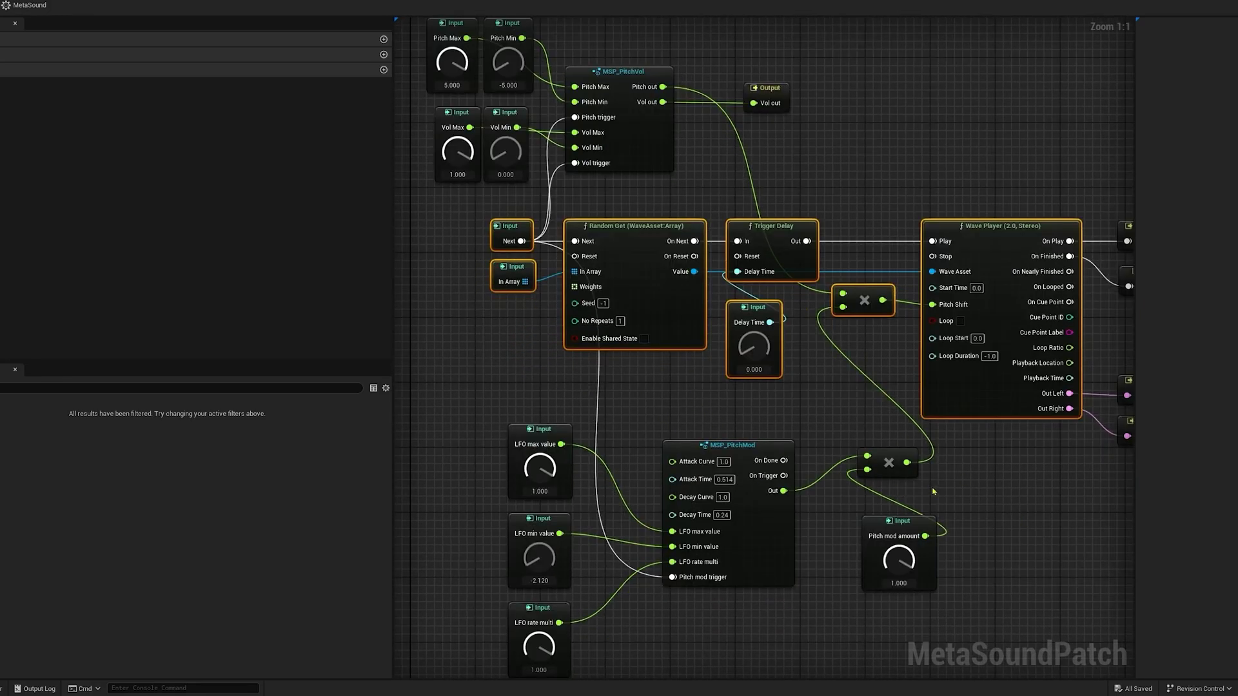
pyautogui.moveTo(958, 494); pyautogui.dragTo(922, 505)
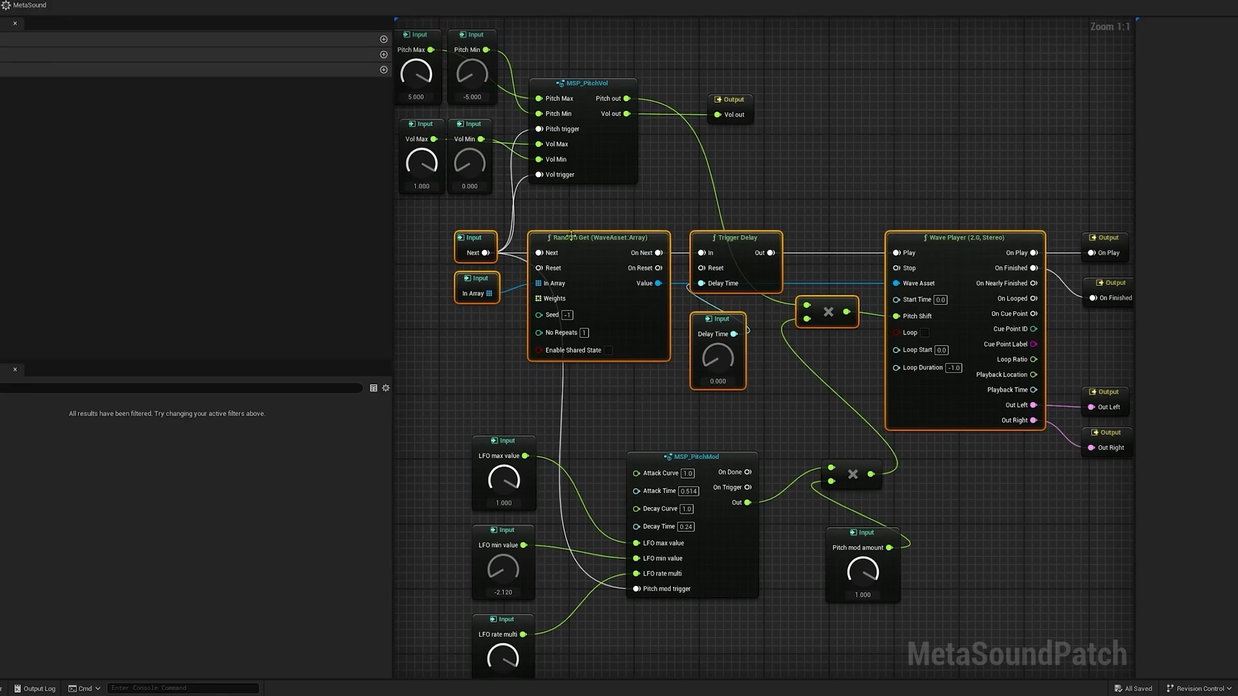
pyautogui.click(613, 282)
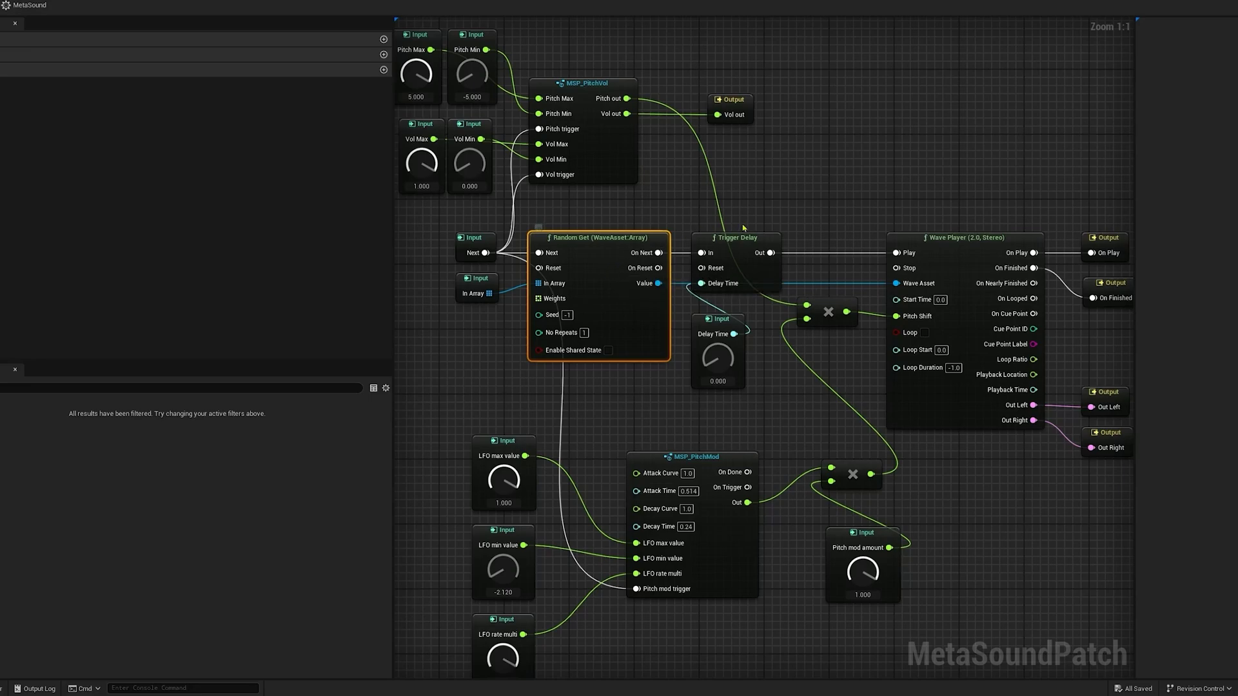
# Inspect the wave array inputs of the MetaSound source: Woosh Head, High whistle, Woosh Tail, Impact and ImpactLayer.
pyautogui.scroll(-2, 818, 374)
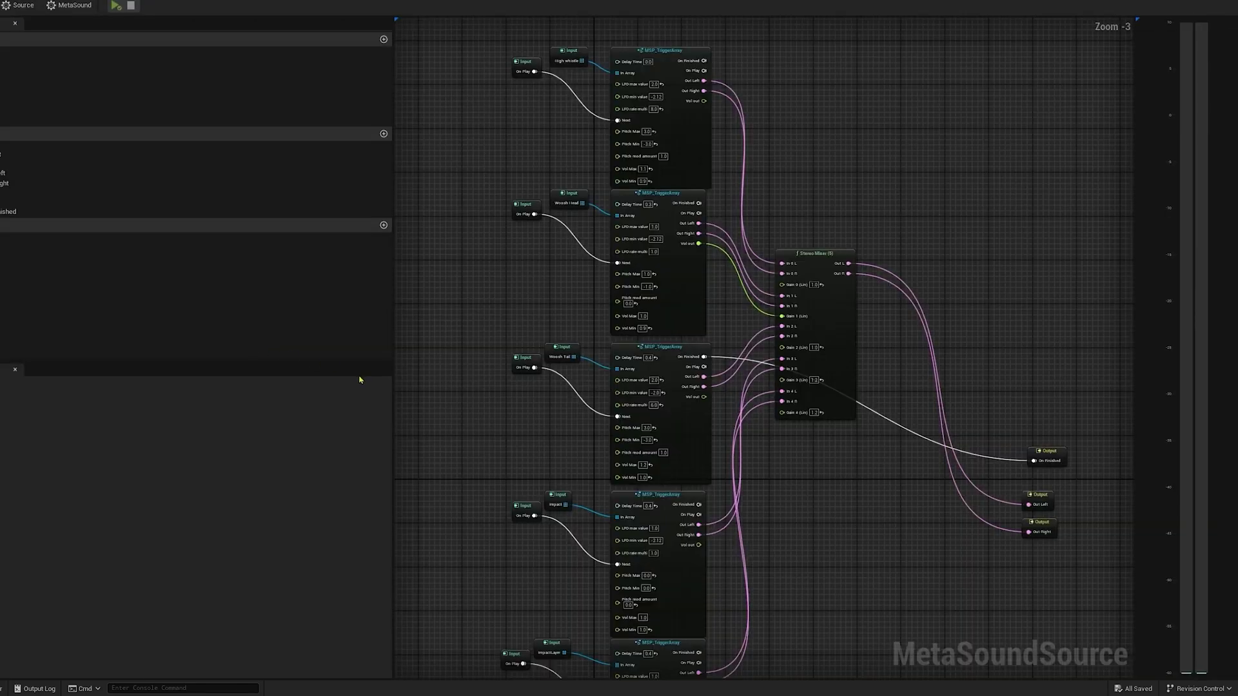
pyautogui.scroll(2, 503, 422)
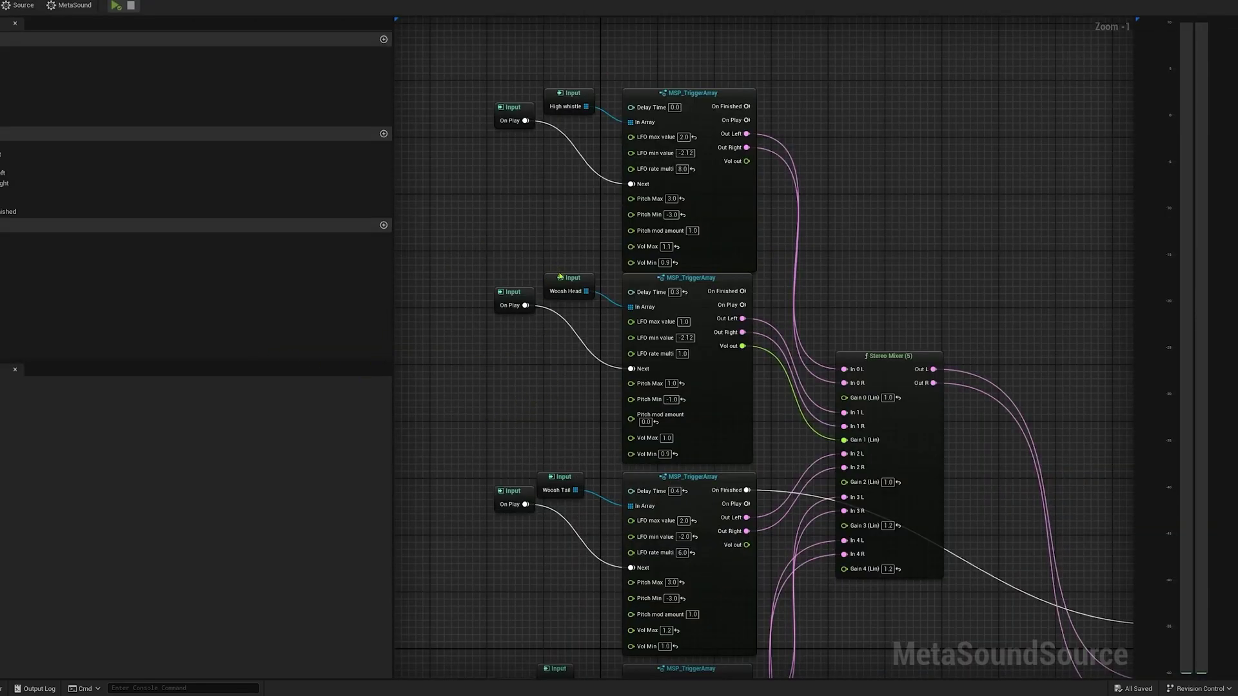
pyautogui.click(582, 279)
pyautogui.click(570, 97)
pyautogui.moveTo(522, 477); pyautogui.dragTo(529, 343)
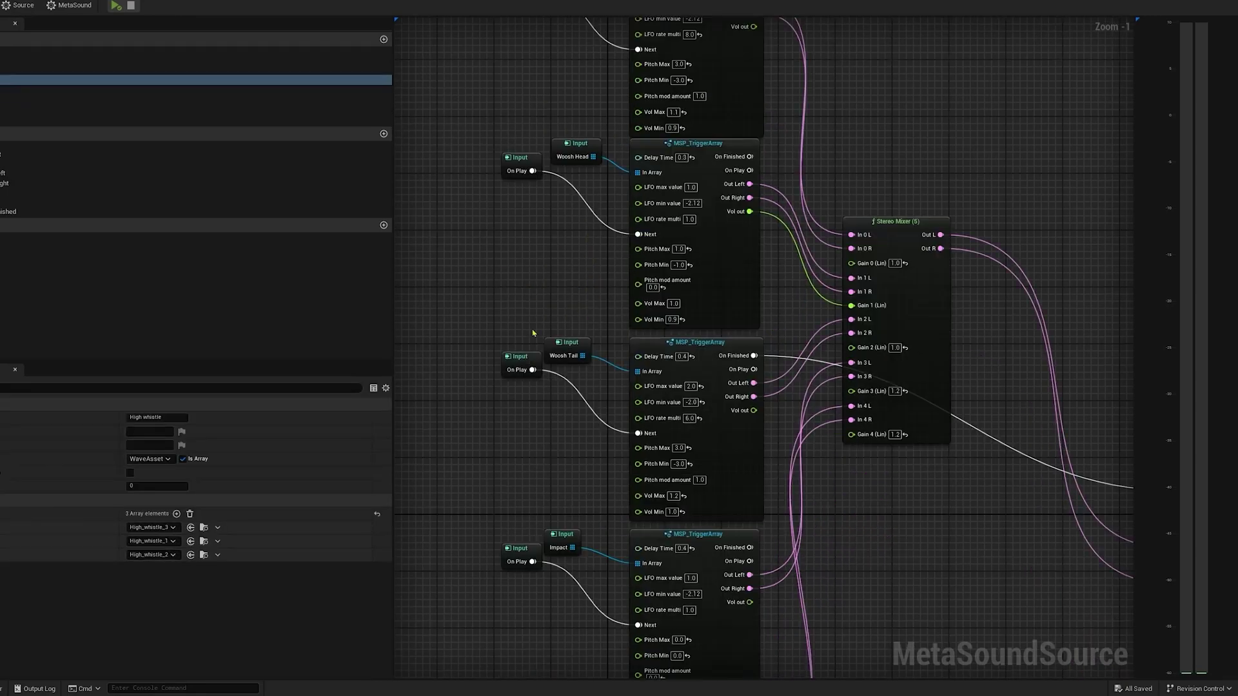
pyautogui.click(566, 354)
pyautogui.moveTo(546, 482); pyautogui.dragTo(563, 378)
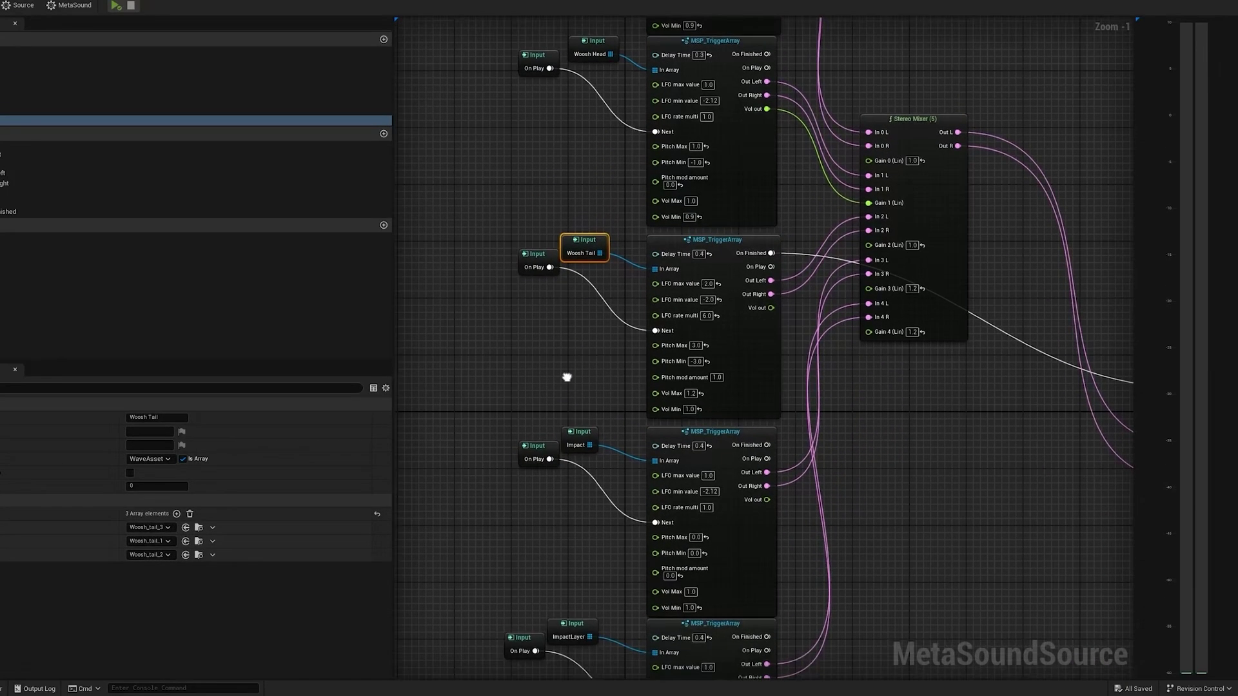
pyautogui.click(582, 432)
pyautogui.moveTo(569, 561); pyautogui.dragTo(561, 475)
pyautogui.click(553, 549)
# Review the overall layer layout and inspect the On Play trigger input feeding the Impact layer.
pyautogui.scroll(-2, 575, 471)
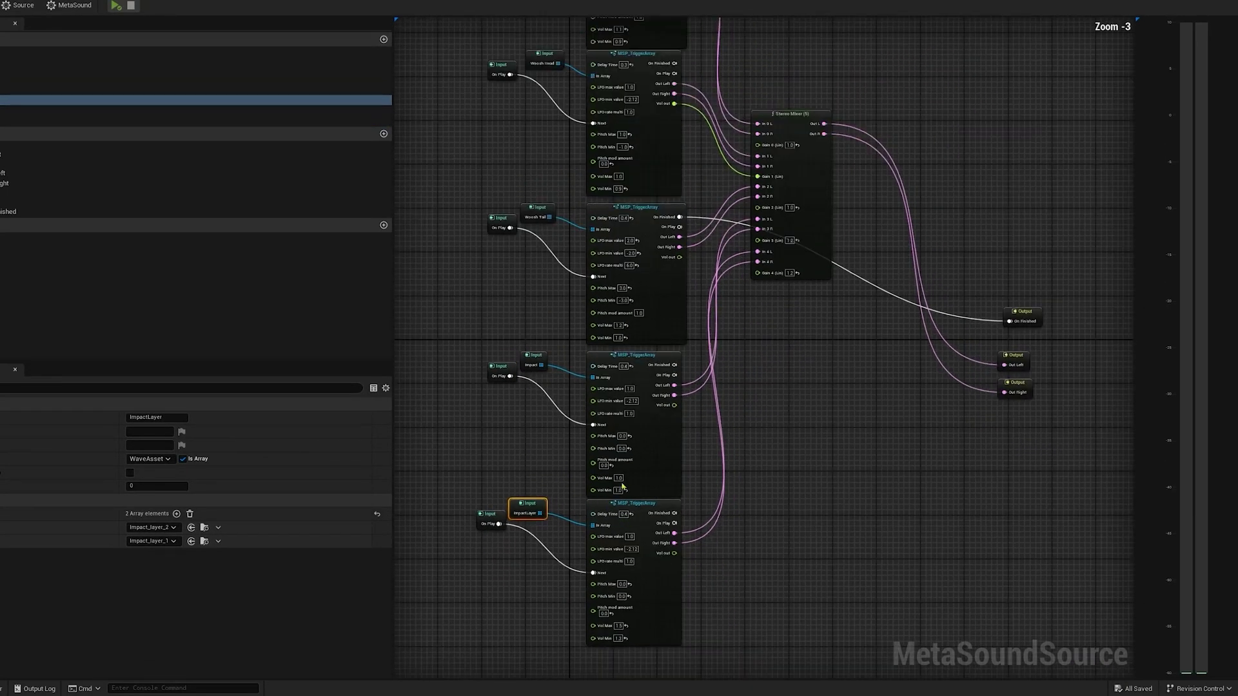
pyautogui.moveTo(852, 407); pyautogui.dragTo(889, 505)
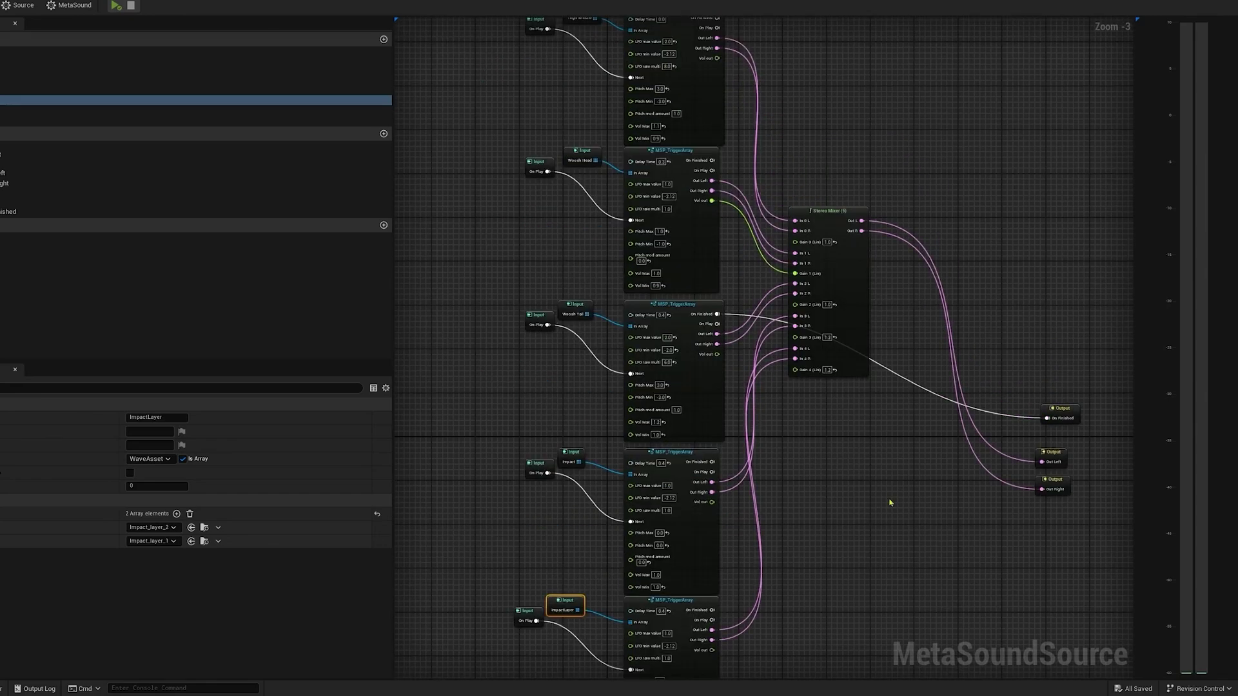
pyautogui.scroll(3, 658, 616)
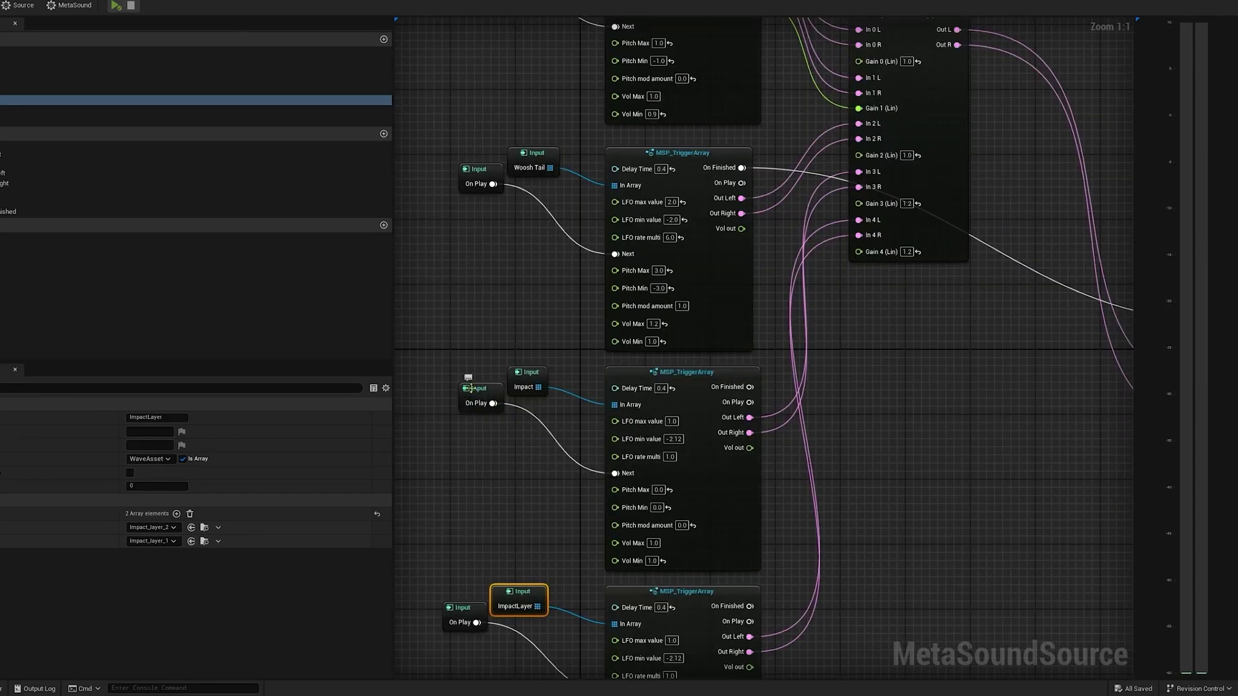
pyautogui.click(478, 388)
pyautogui.moveTo(796, 544); pyautogui.dragTo(791, 435)
# Examine the Stereo Mixer (5) node and the layer connections running into it.
pyautogui.moveTo(870, 261); pyautogui.dragTo(787, 575)
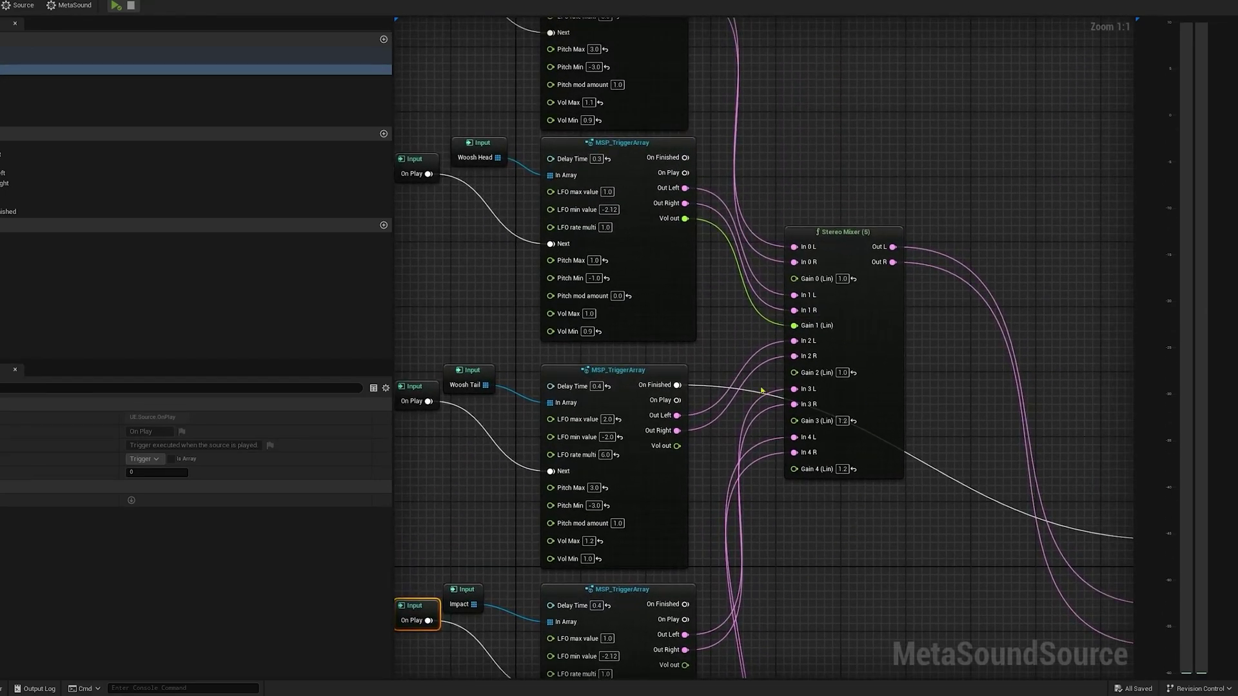
pyautogui.click(875, 330)
pyautogui.moveTo(972, 443); pyautogui.dragTo(947, 414)
pyautogui.moveTo(799, 555); pyautogui.dragTo(963, 456)
# Inspect the Woosh Tail layer's MSP_TriggerArray node against the other layers, and clear the selection.
pyautogui.click(813, 242)
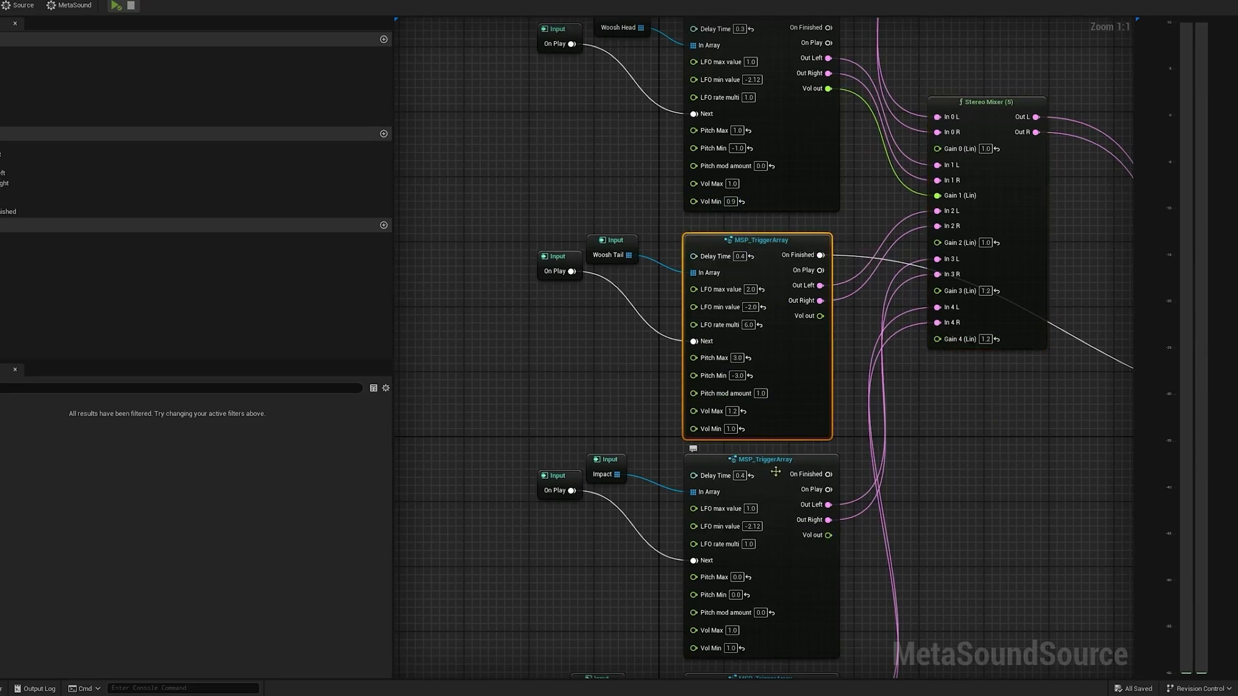
pyautogui.moveTo(935, 546); pyautogui.dragTo(923, 485)
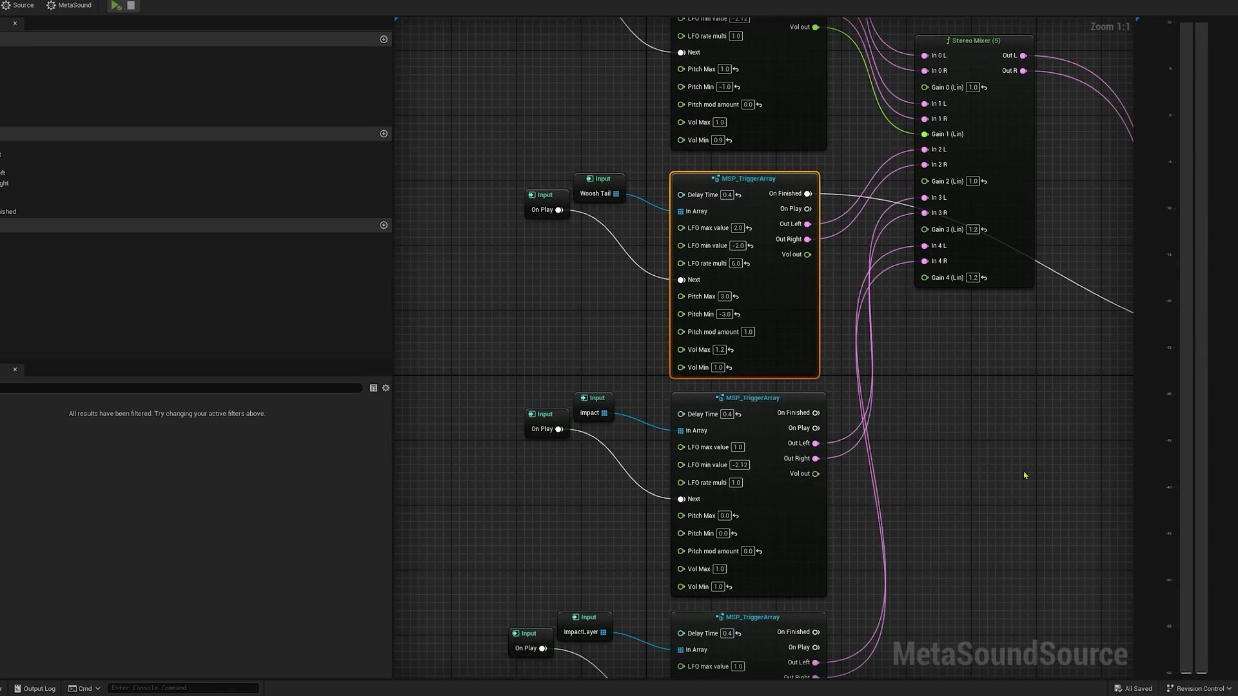
pyautogui.scroll(-5, 940, 472)
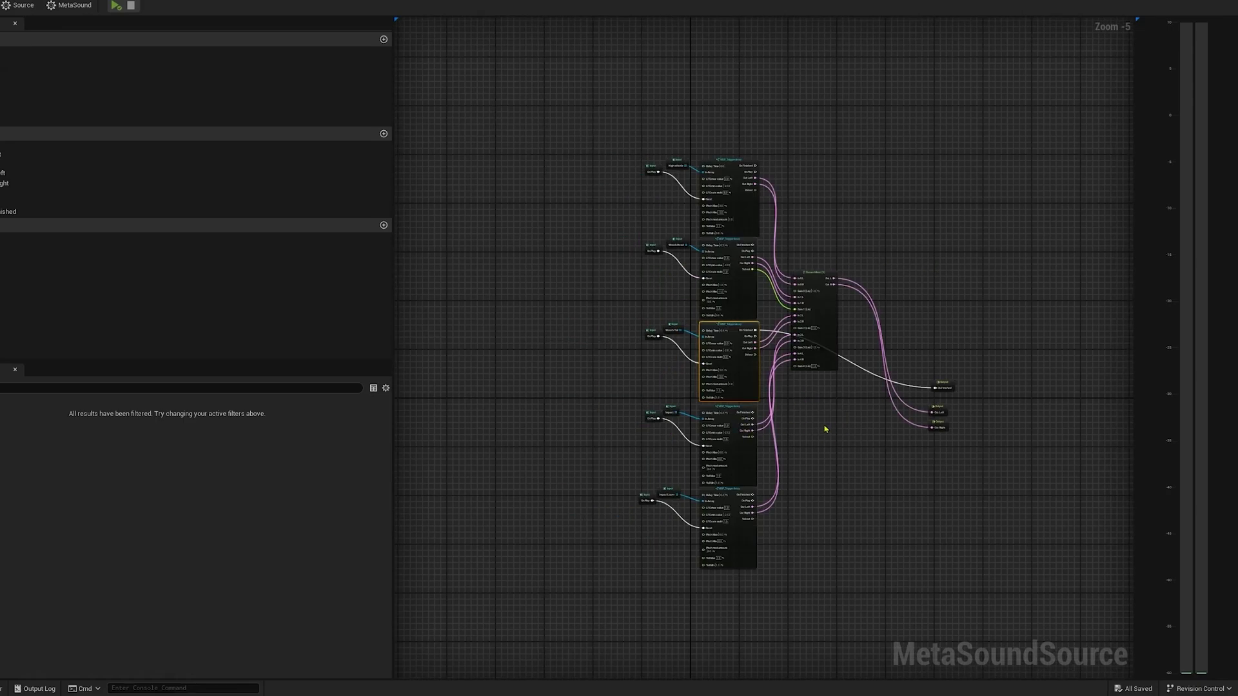
pyautogui.click(824, 428)
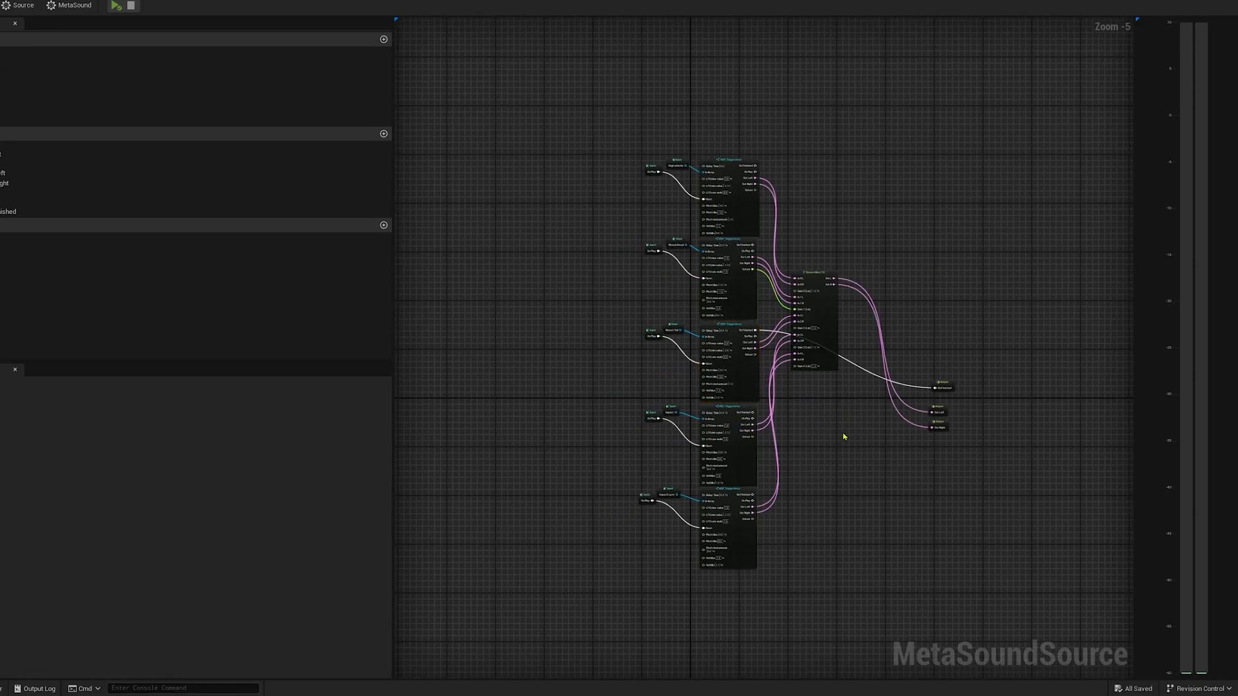
# Trace the On Finished connection from the Woosh Tail's MSP_TriggerArray node to the source's On Finished output.
pyautogui.scroll(4, 858, 368)
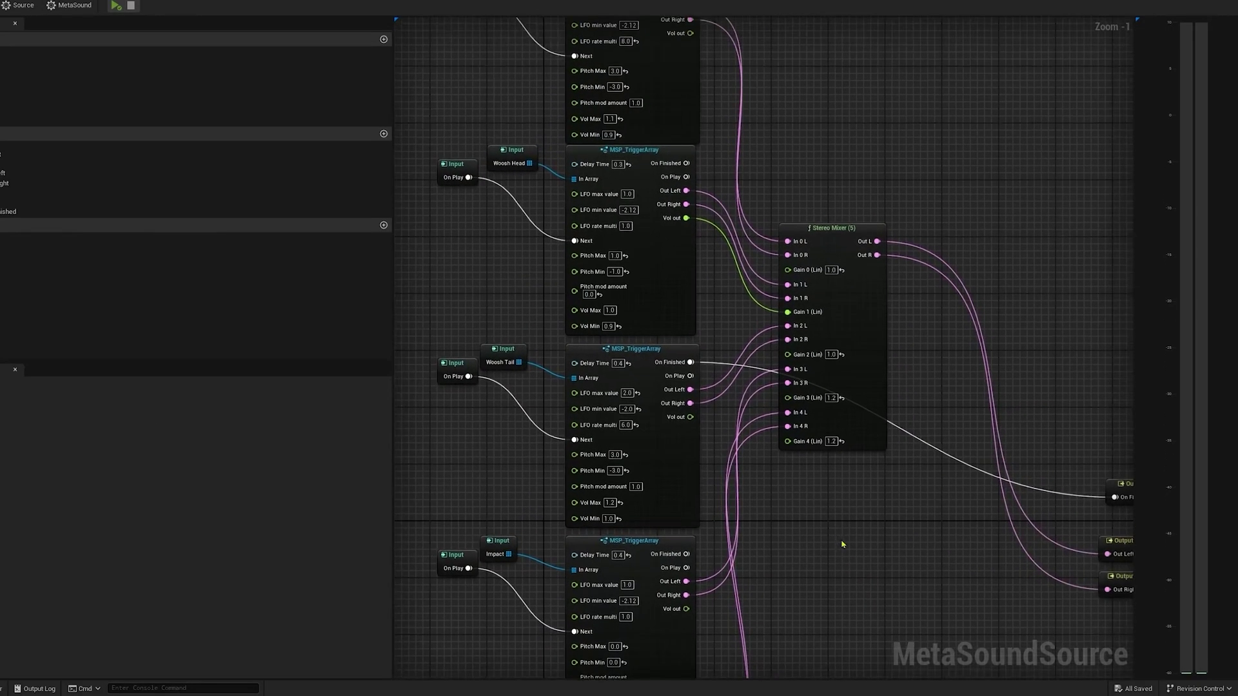
pyautogui.click(670, 439)
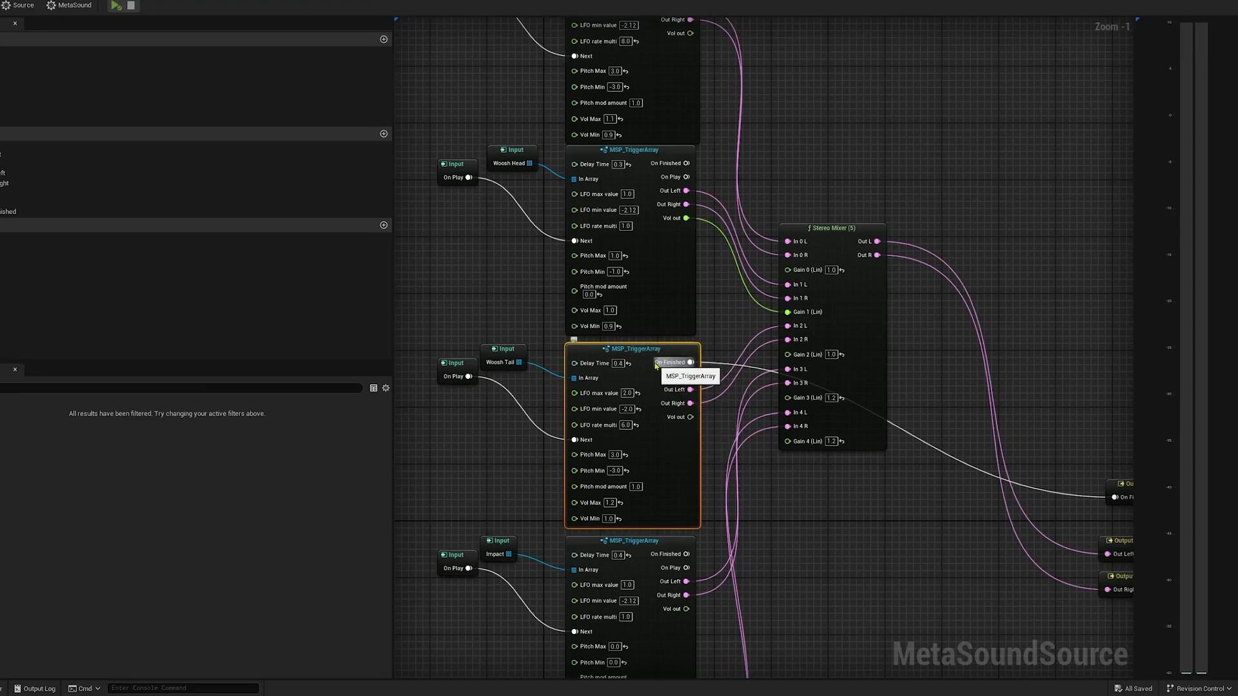
pyautogui.scroll(-1, 774, 570)
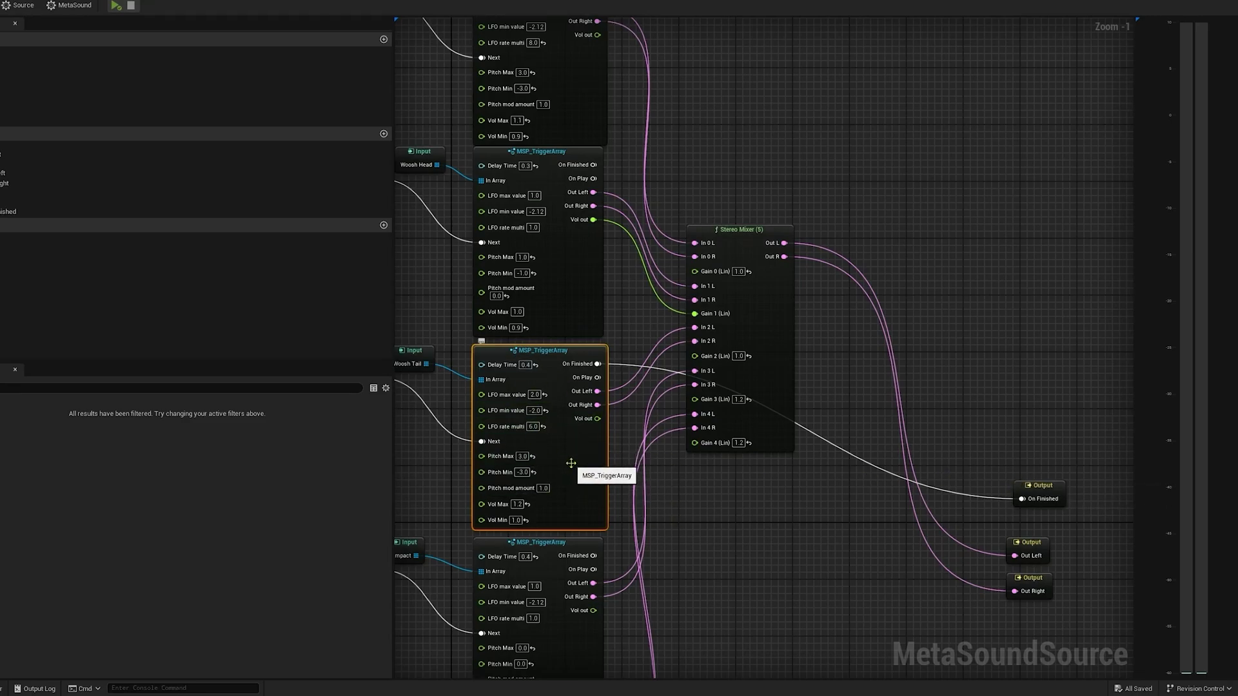
pyautogui.scroll(-3, 489, 313)
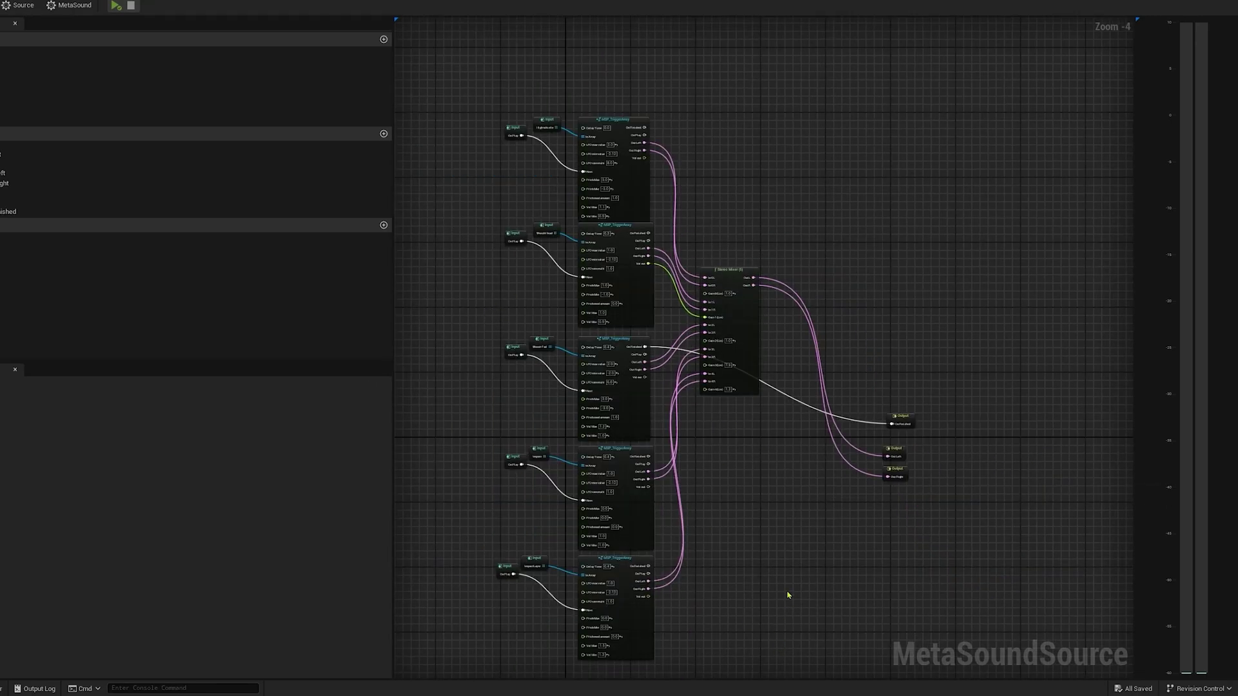
# Play the MetaSound source twice to audition the layered cast and follow the triggers through the graph.
pyautogui.press('space')
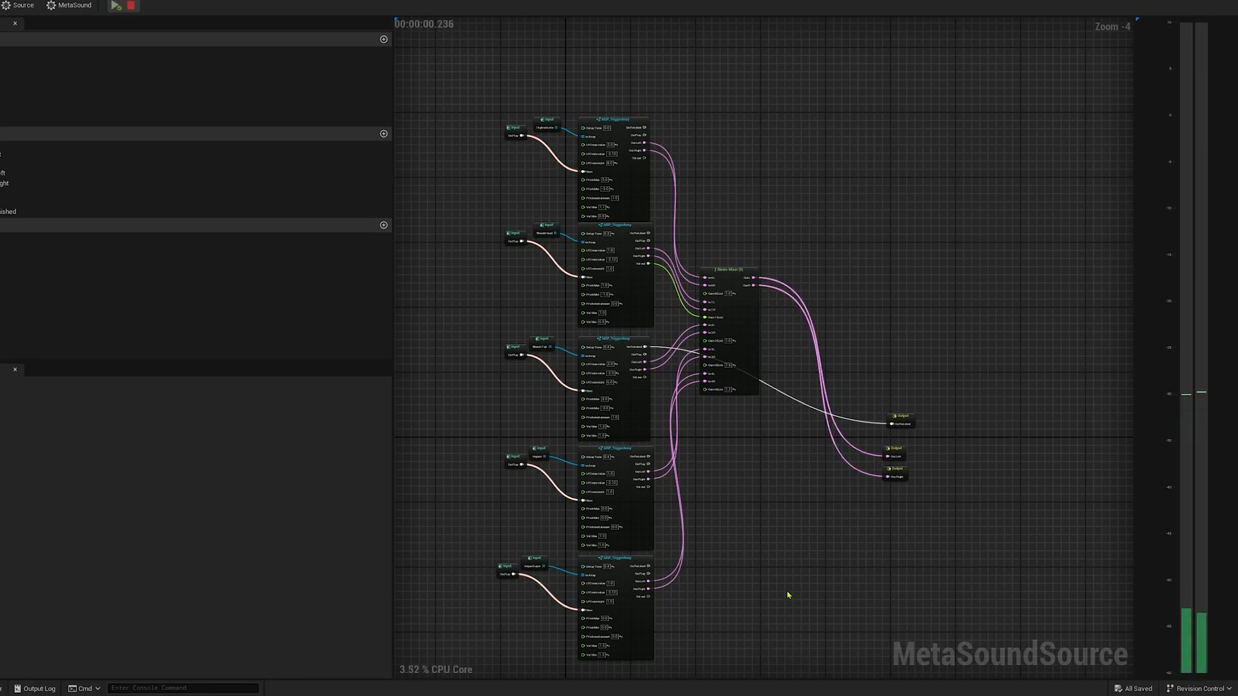
pyautogui.press('space')
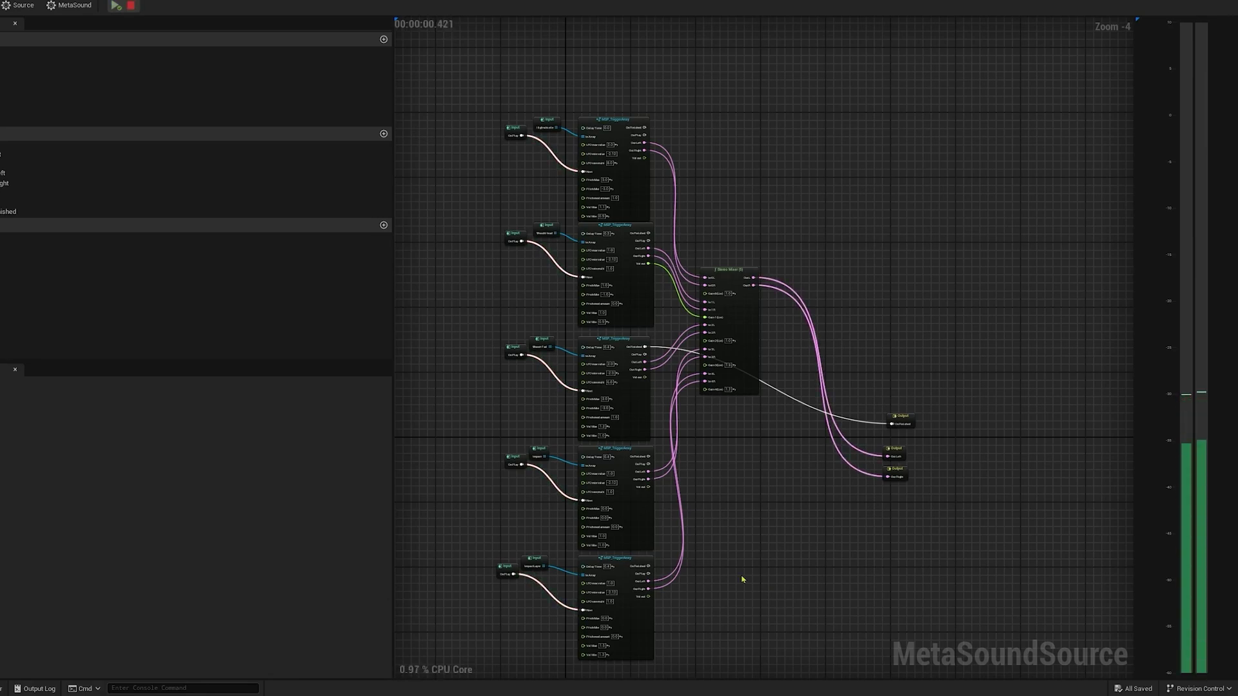
pyautogui.scroll(4, 720, 570)
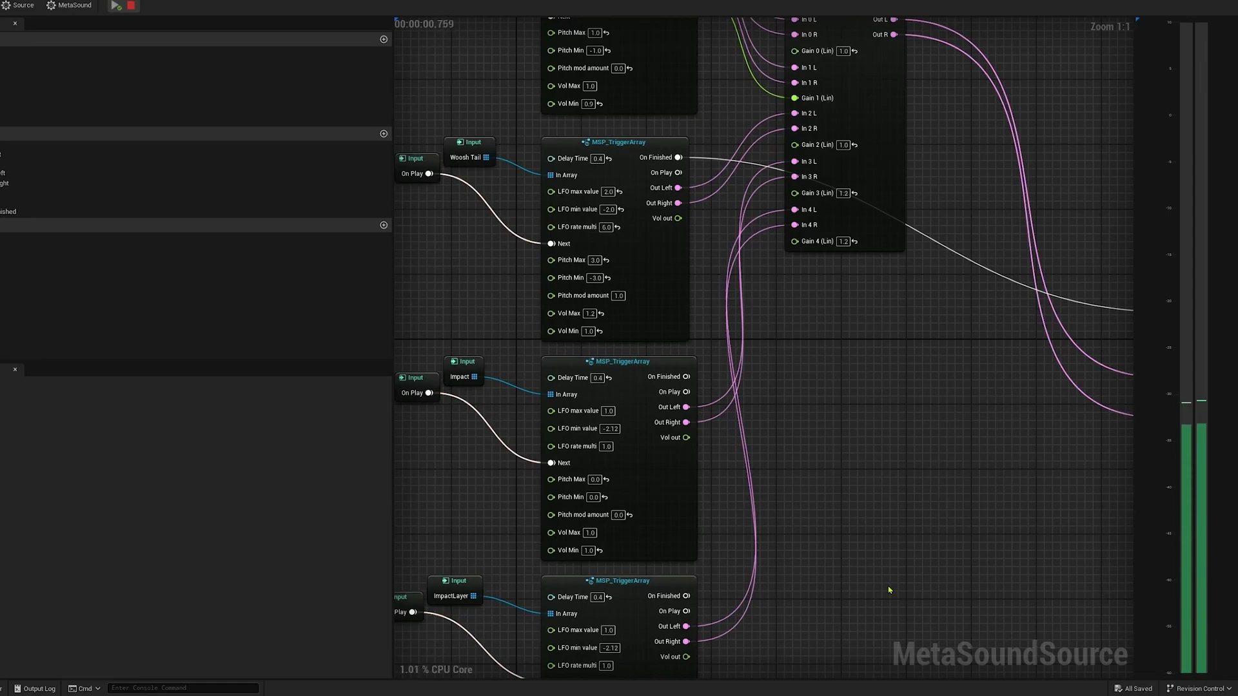
pyautogui.scroll(-2, 912, 573)
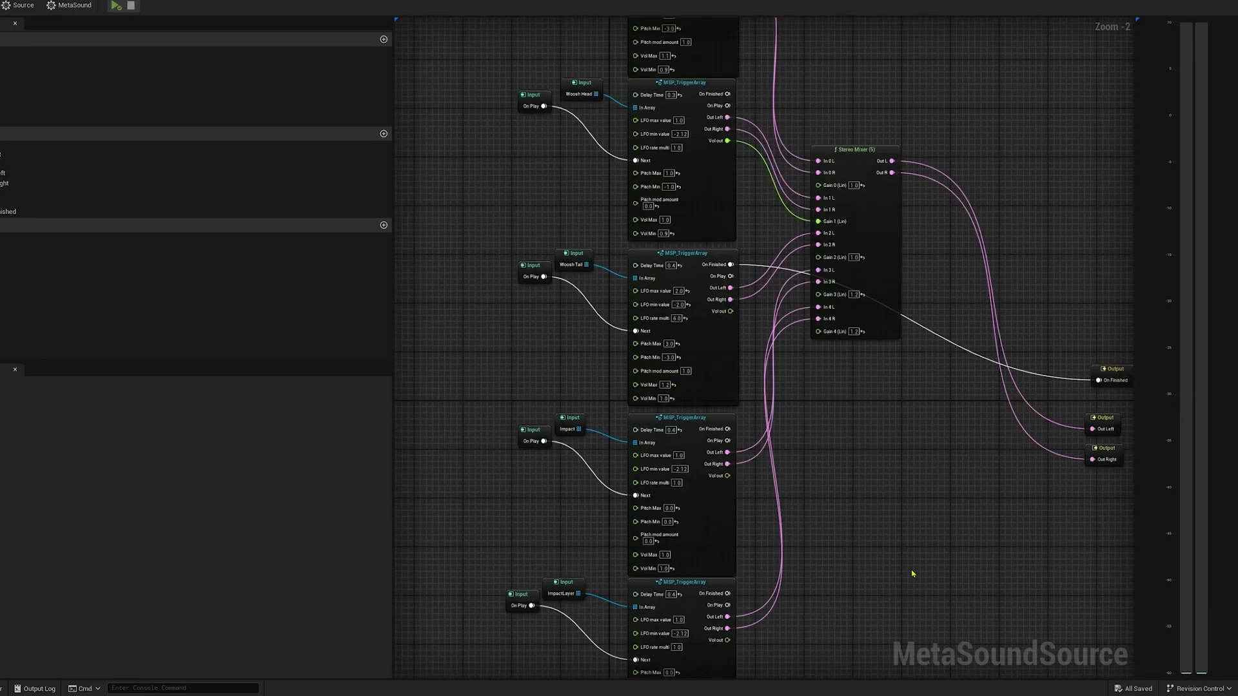
# Compare the Delay Time values on the MSP_TriggerArray nodes from the High whistle layer down to ImpactLayer.
pyautogui.moveTo(550, 205); pyautogui.dragTo(510, 373)
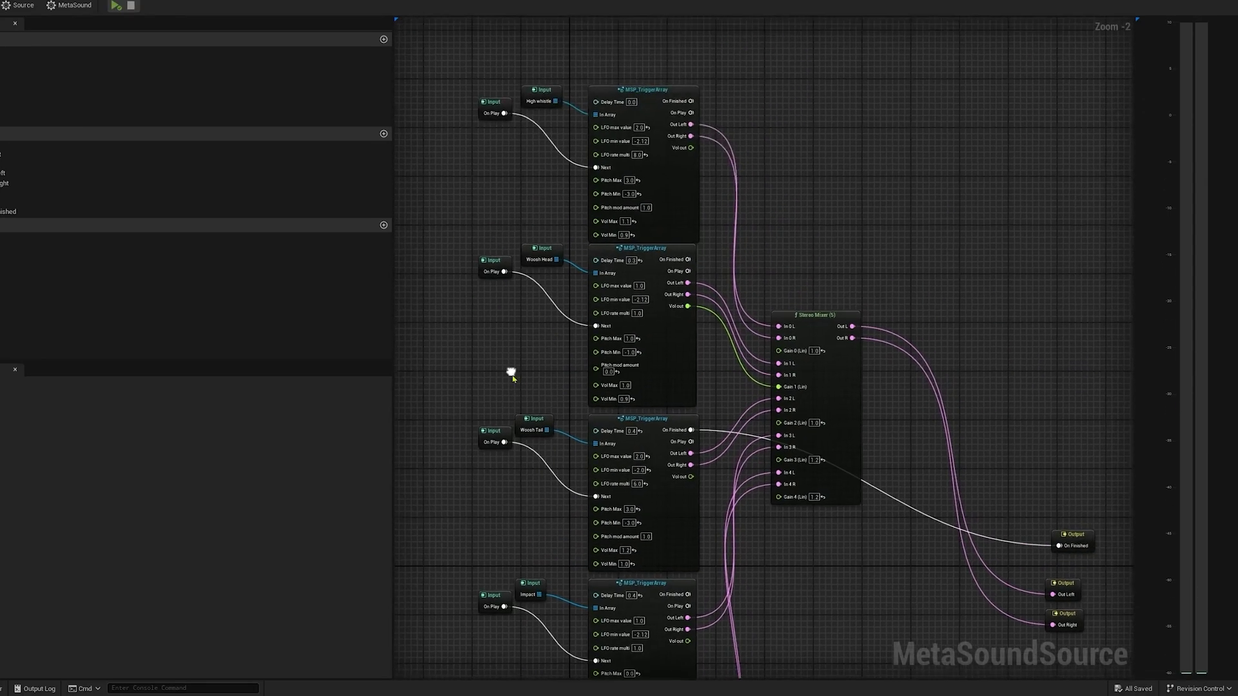
pyautogui.scroll(2, 508, 381)
pyautogui.moveTo(609, 366); pyautogui.dragTo(573, 530)
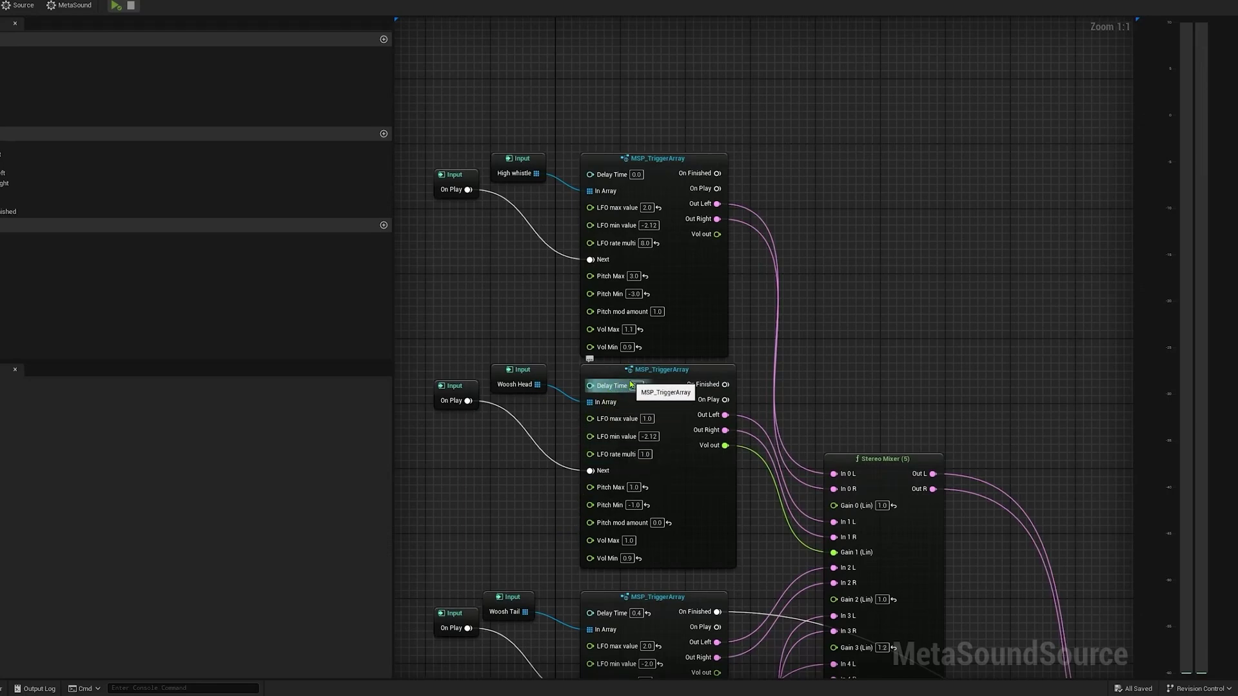
pyautogui.moveTo(607, 213); pyautogui.dragTo(650, 176)
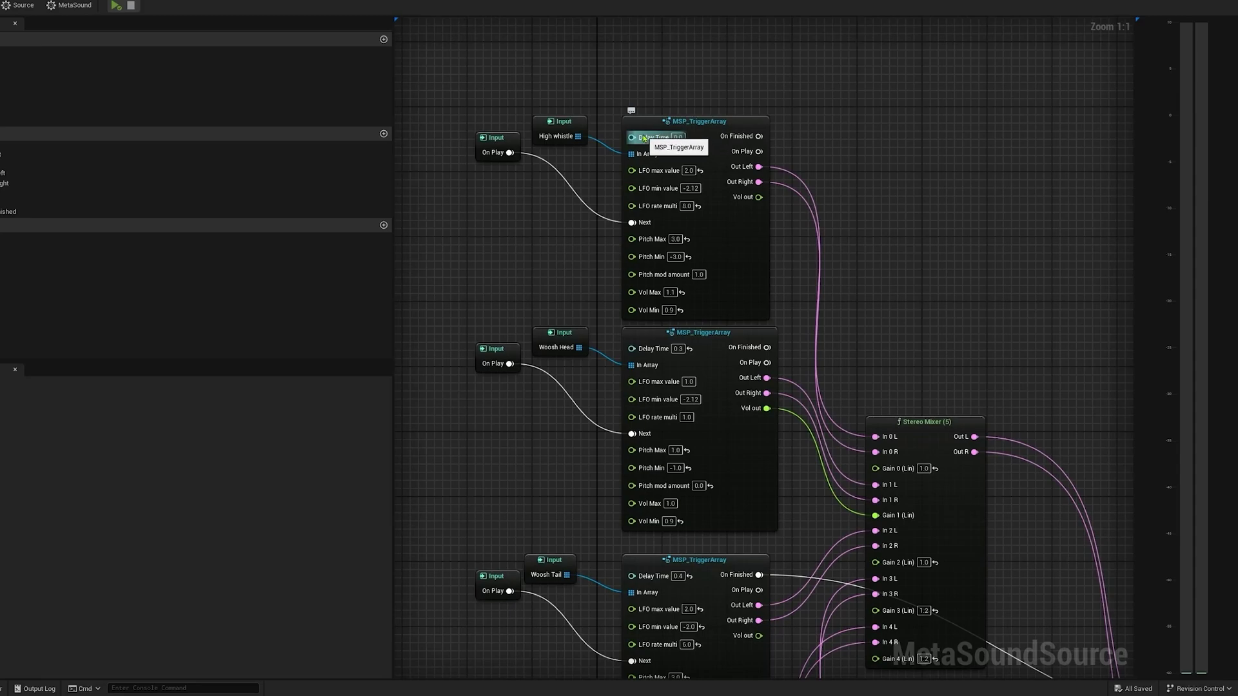
pyautogui.moveTo(551, 333); pyautogui.dragTo(510, 182)
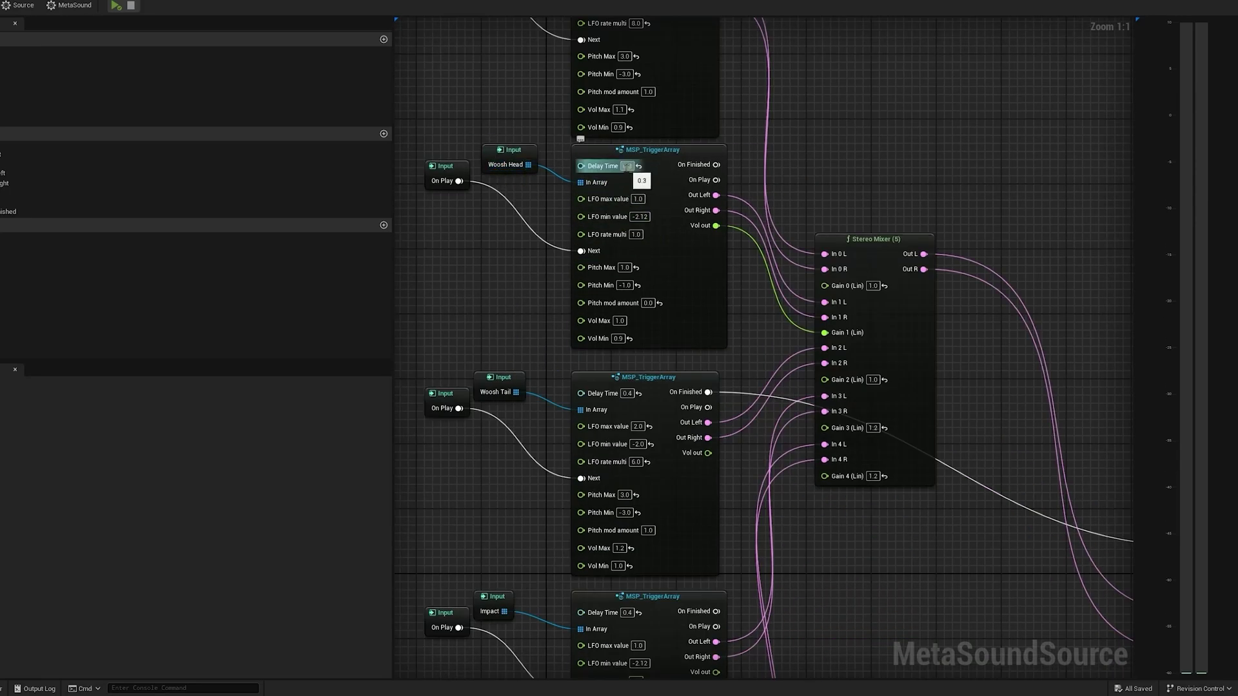
pyautogui.moveTo(516, 359); pyautogui.dragTo(552, 295)
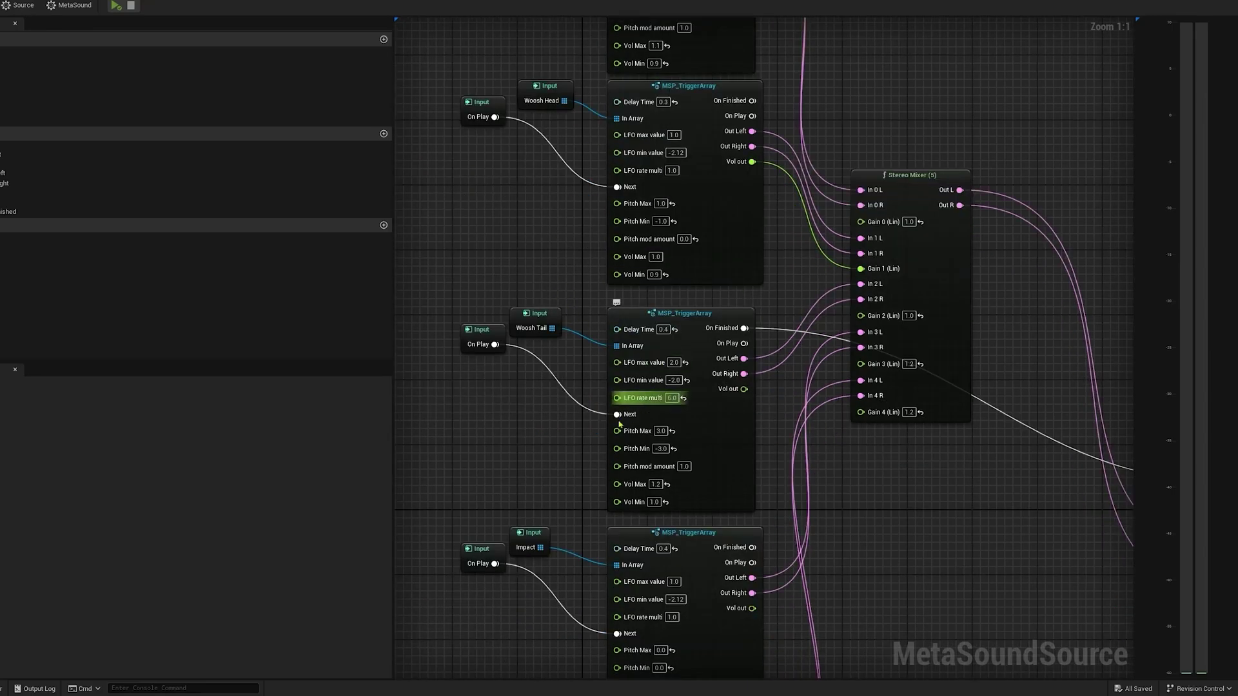
pyautogui.moveTo(565, 500); pyautogui.dragTo(572, 277)
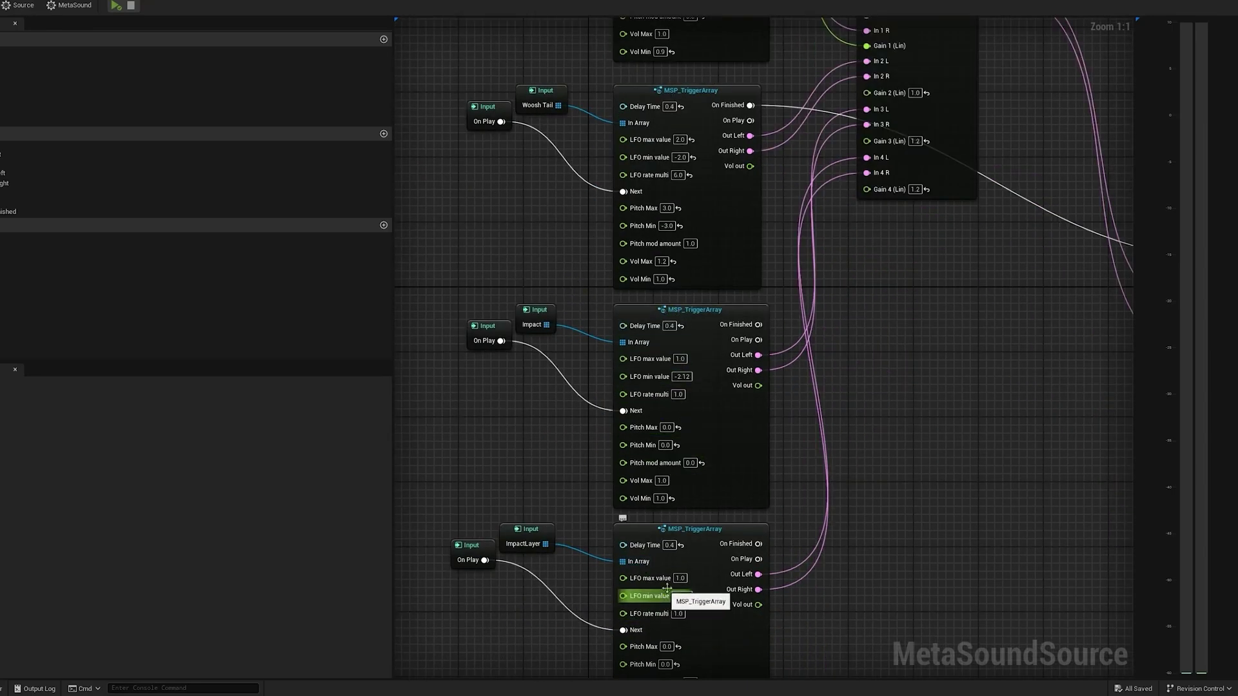
pyautogui.moveTo(885, 438); pyautogui.dragTo(910, 501)
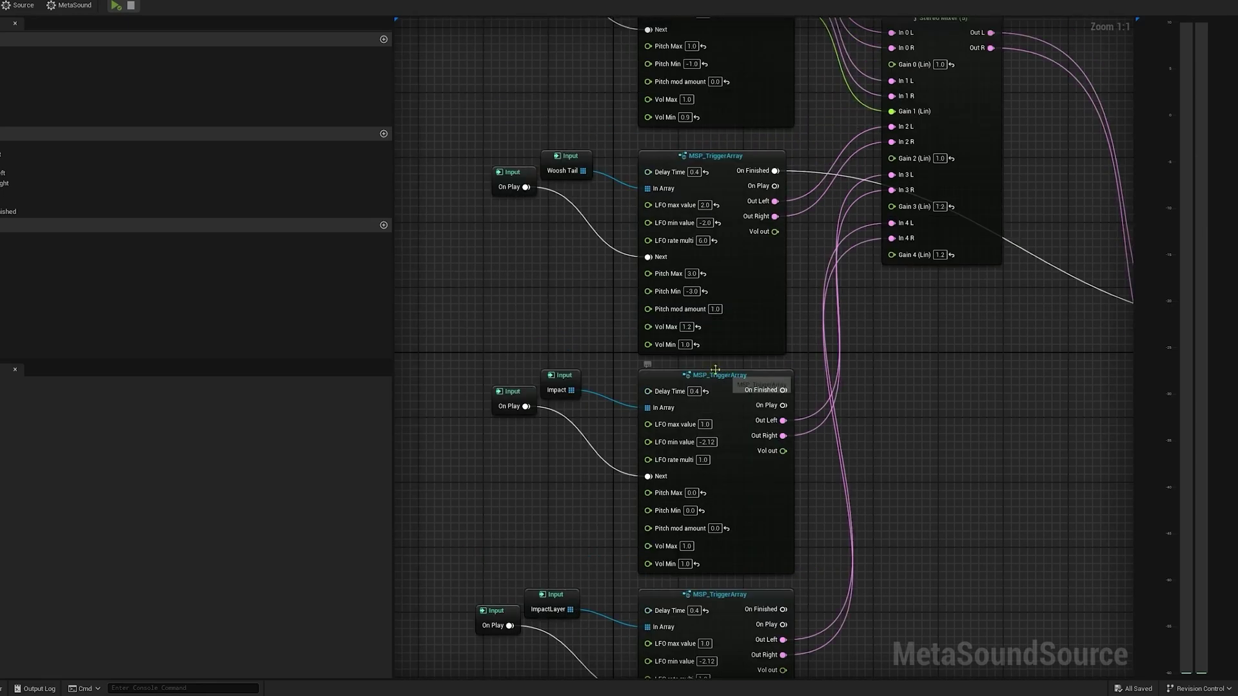
# Open the MSP_TriggerArray patch from the Impact layer and inspect its Delay Time input, Random Get and Wave Player nodes.
pyautogui.doubleClick(711, 377)
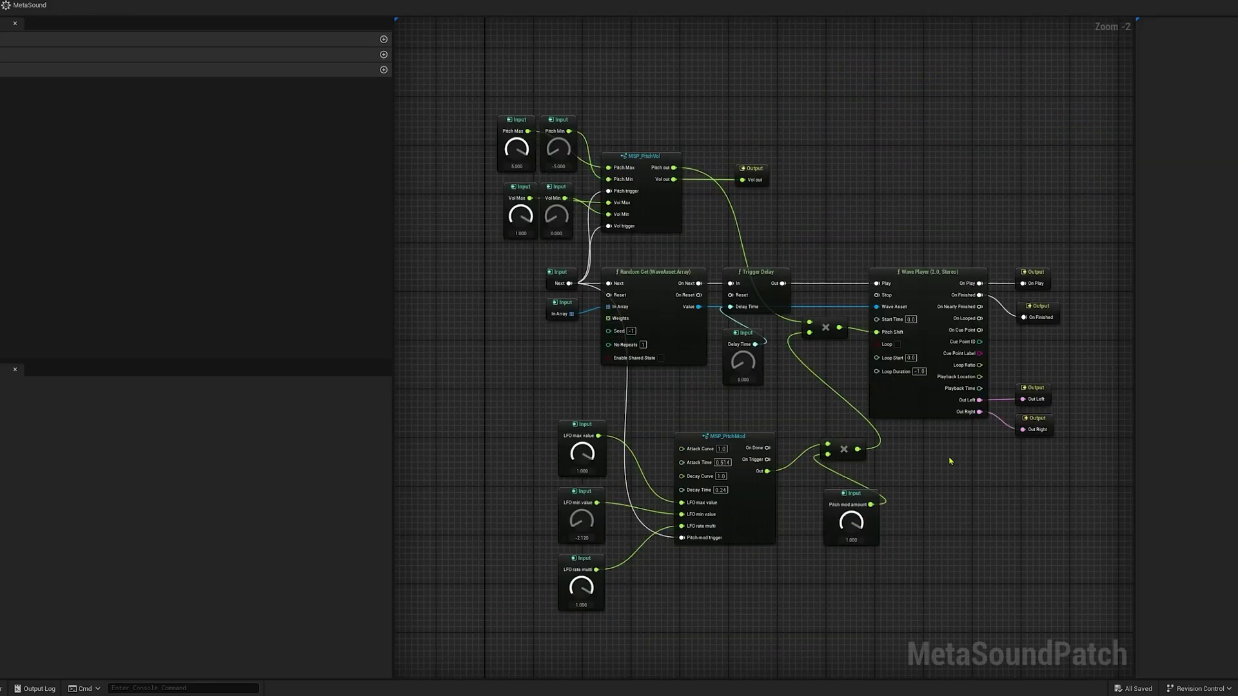
pyautogui.scroll(2, 950, 462)
pyautogui.click(752, 356)
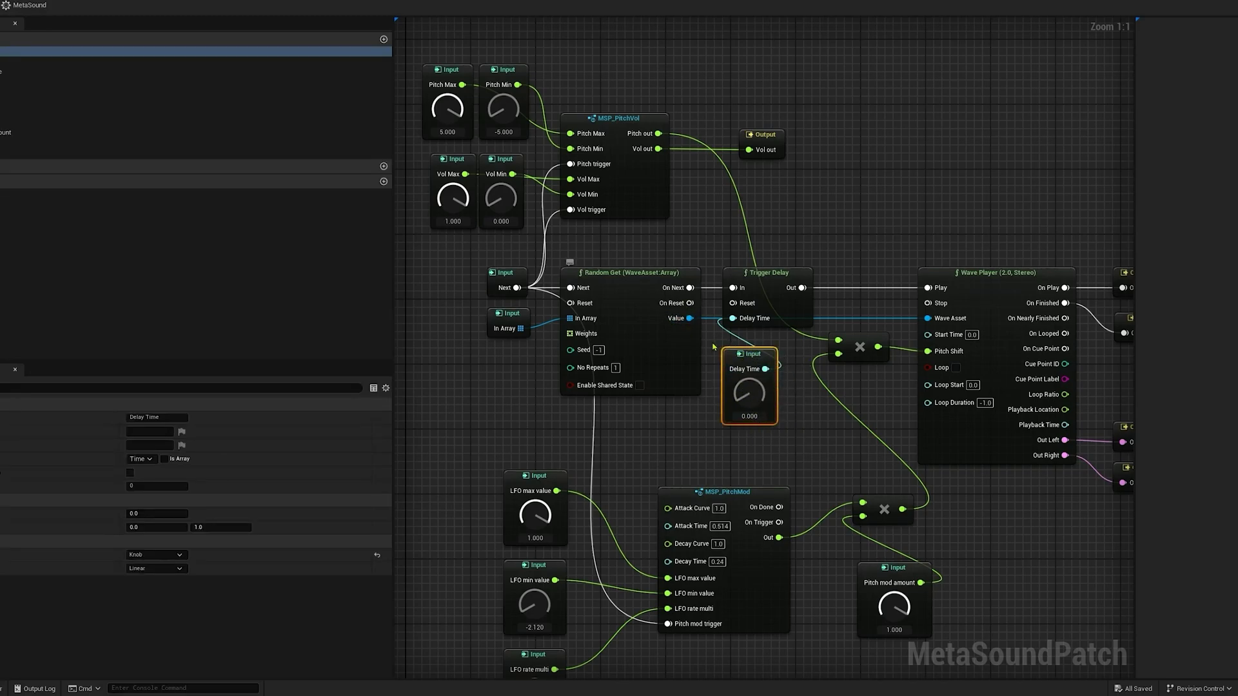
pyautogui.click(641, 321)
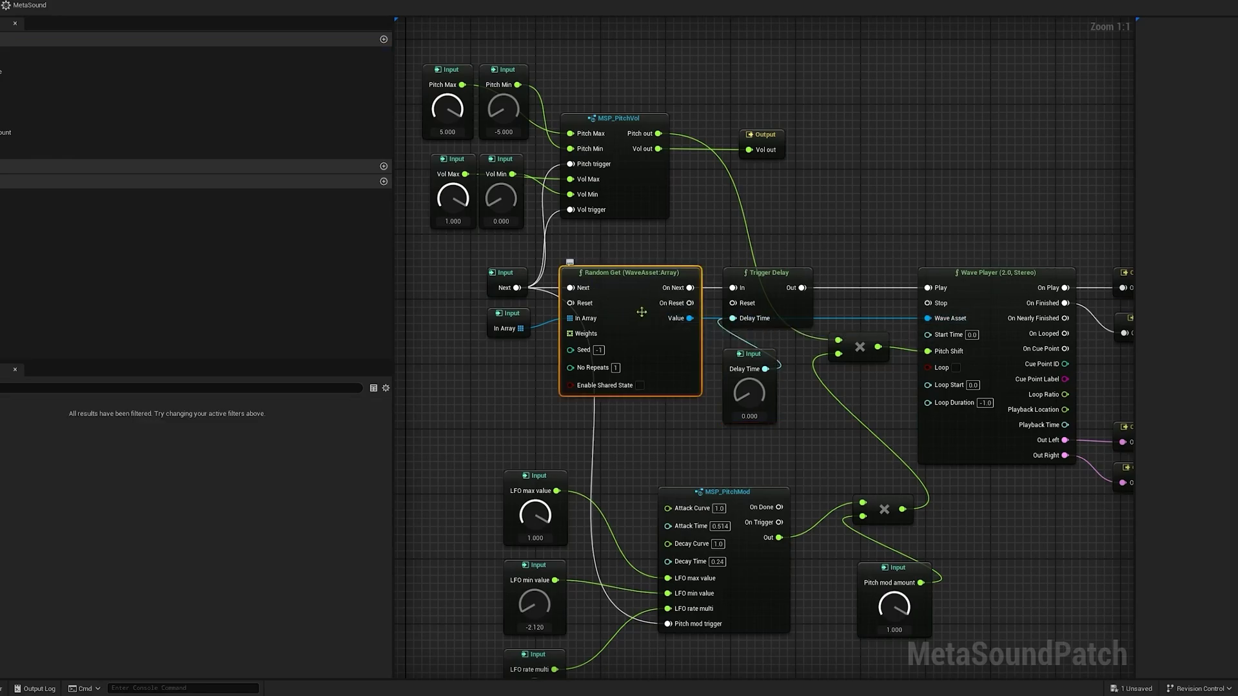
pyautogui.click(964, 335)
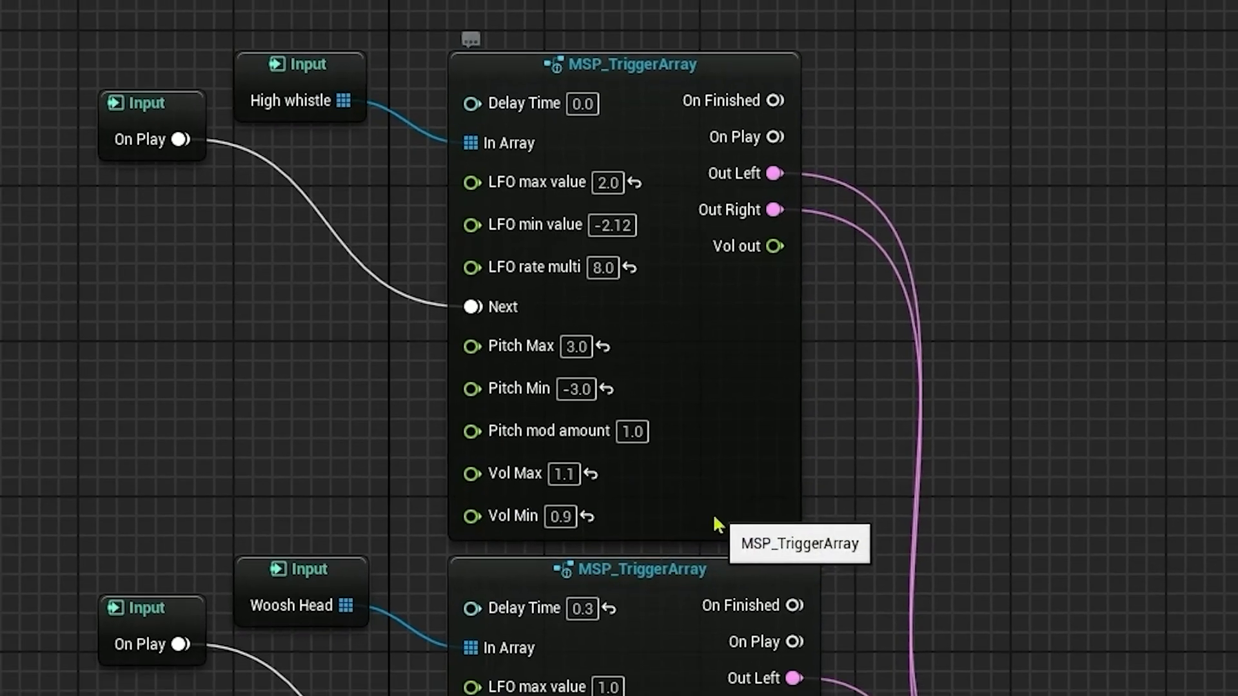
# Compare the pitch, volume and LFO settings of the High whistle, Woosh Head, Woosh Tail and impact layers' MSP_TriggerArray nodes.
pyautogui.click(719, 545)
pyautogui.click(643, 483)
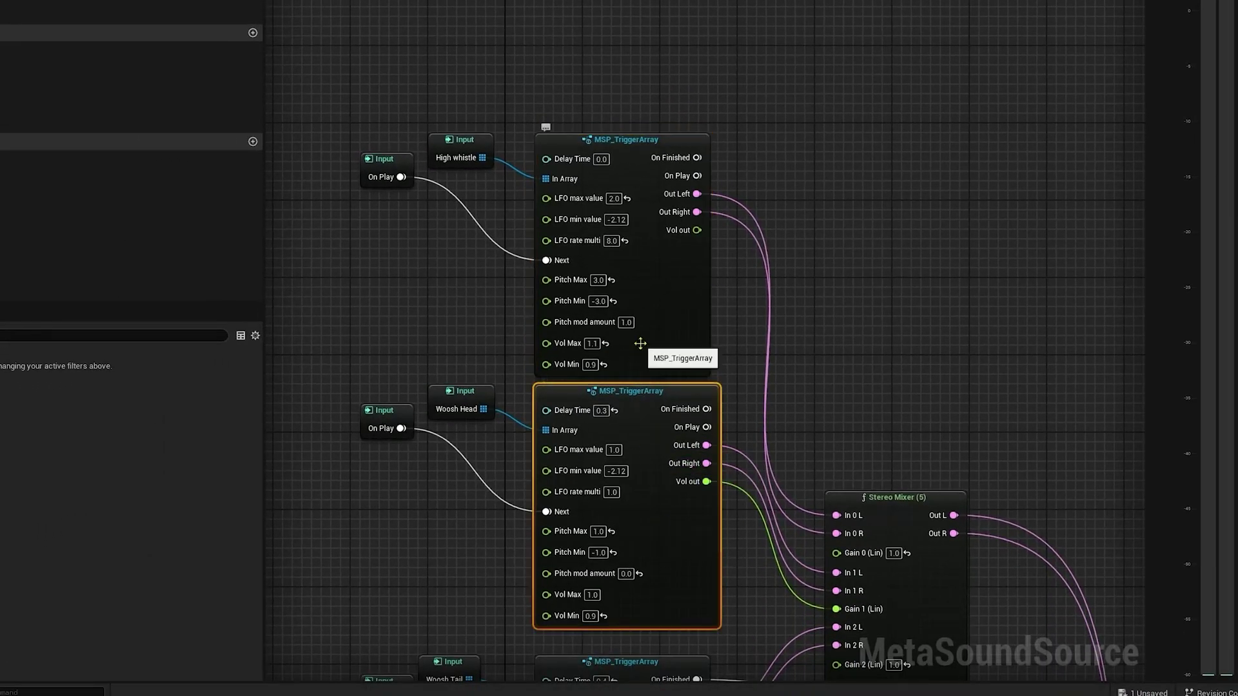
pyautogui.click(692, 417)
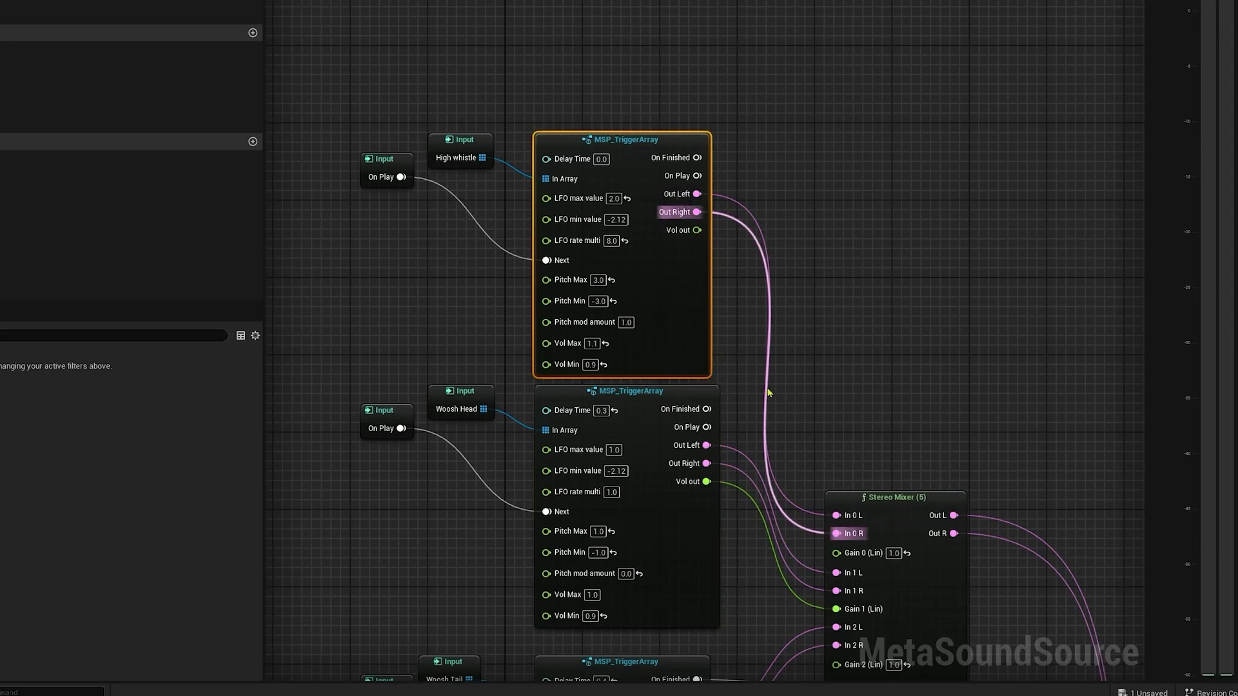
pyautogui.moveTo(884, 433); pyautogui.dragTo(922, 326)
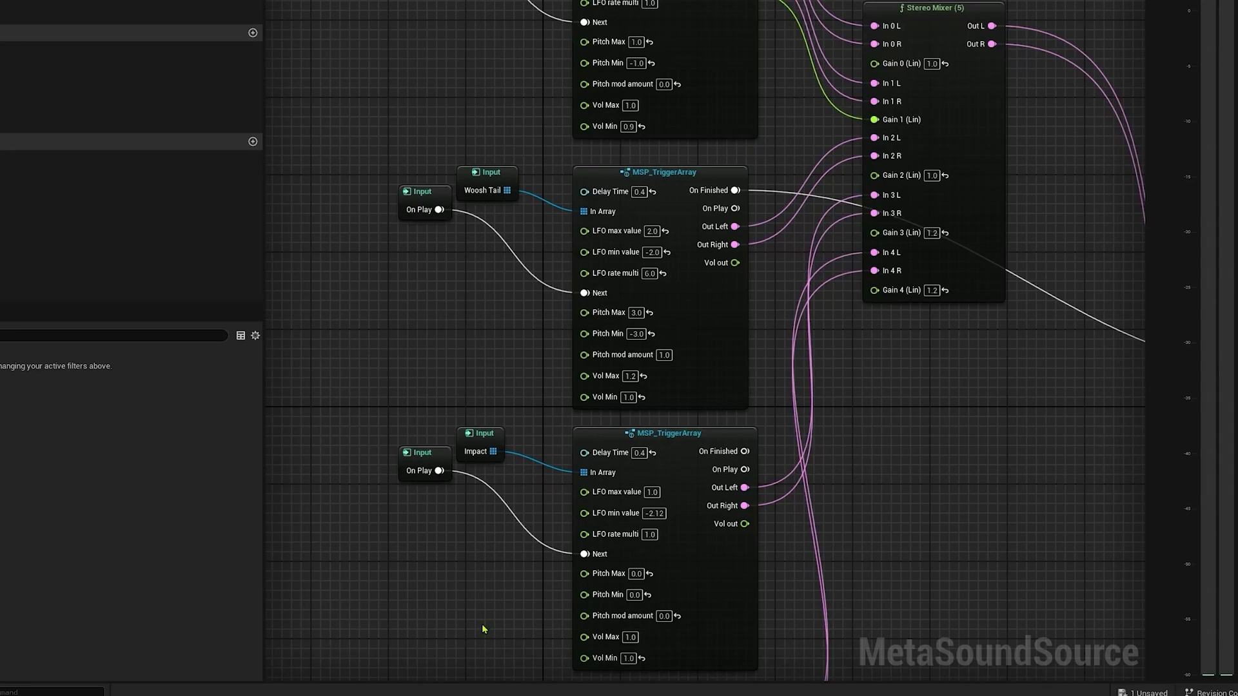
pyautogui.moveTo(469, 601); pyautogui.dragTo(423, 217)
pyautogui.click(650, 211)
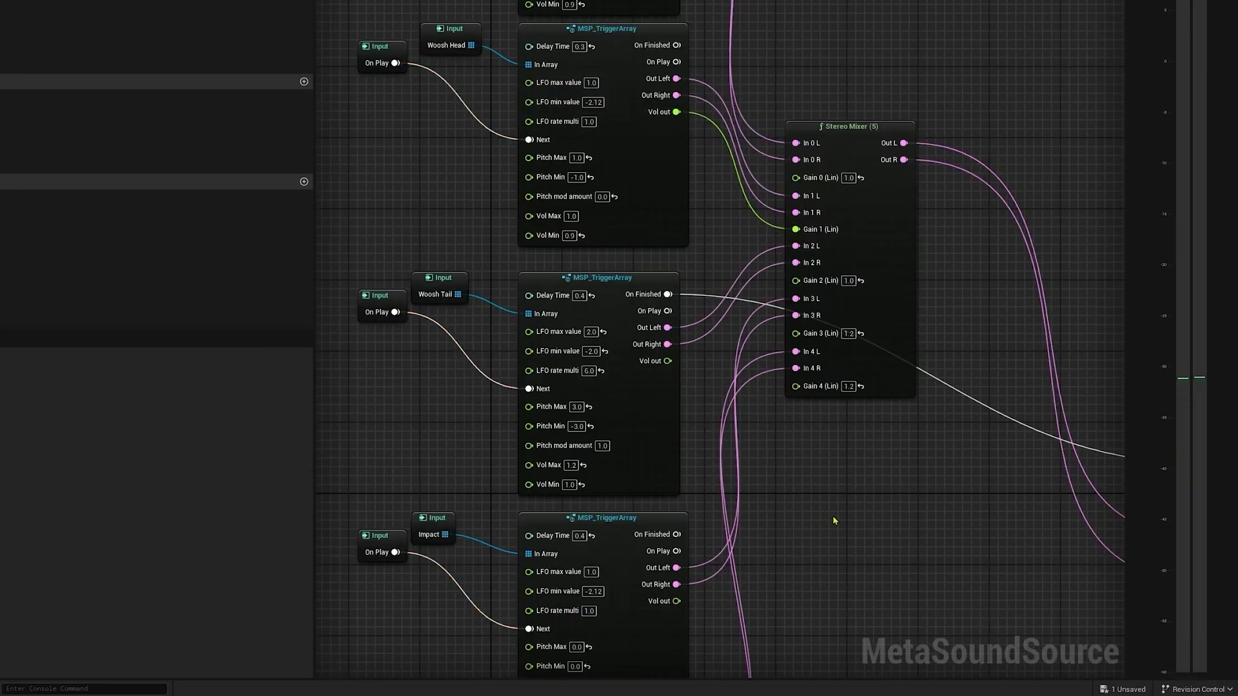
# Inspect the On Finished output node that receives the Woosh Tail layer's finish trigger.
pyautogui.scroll(-3, 838, 386)
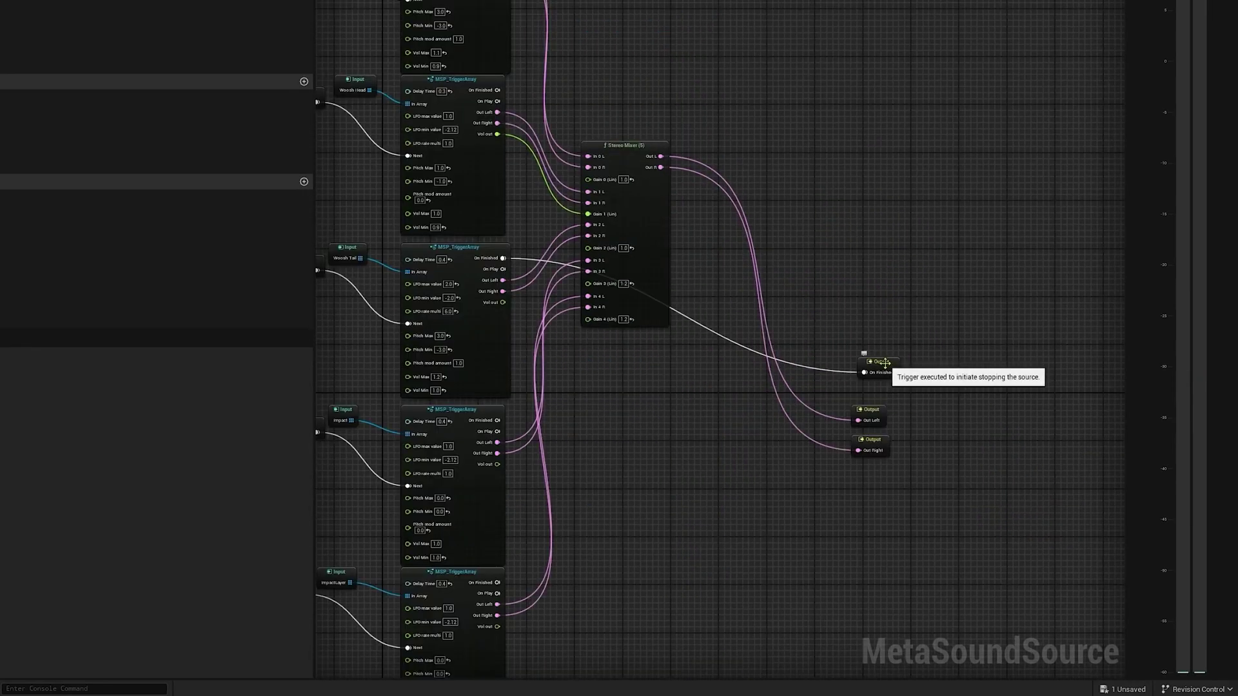
pyautogui.click(891, 364)
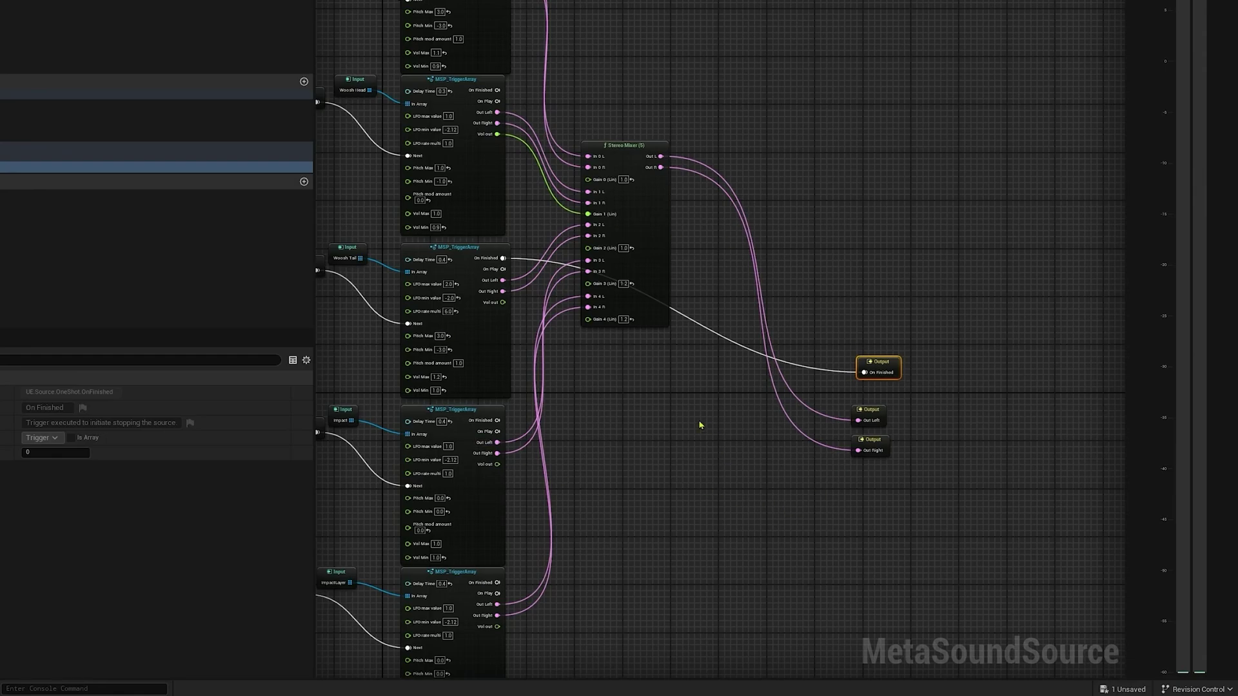
pyautogui.moveTo(668, 421); pyautogui.dragTo(732, 424)
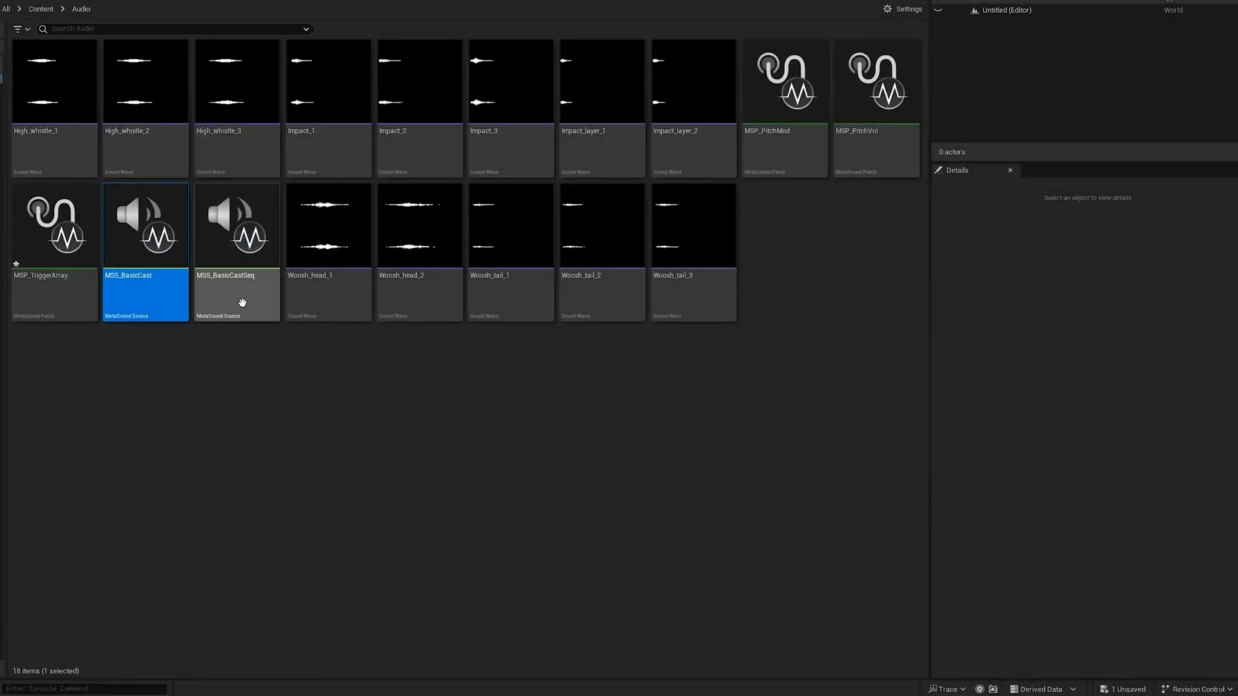
# Open the MSS_BasicCastSeq MetaSound source and inspect its nested MSS_BasicCast node.
pyautogui.doubleClick(234, 294)
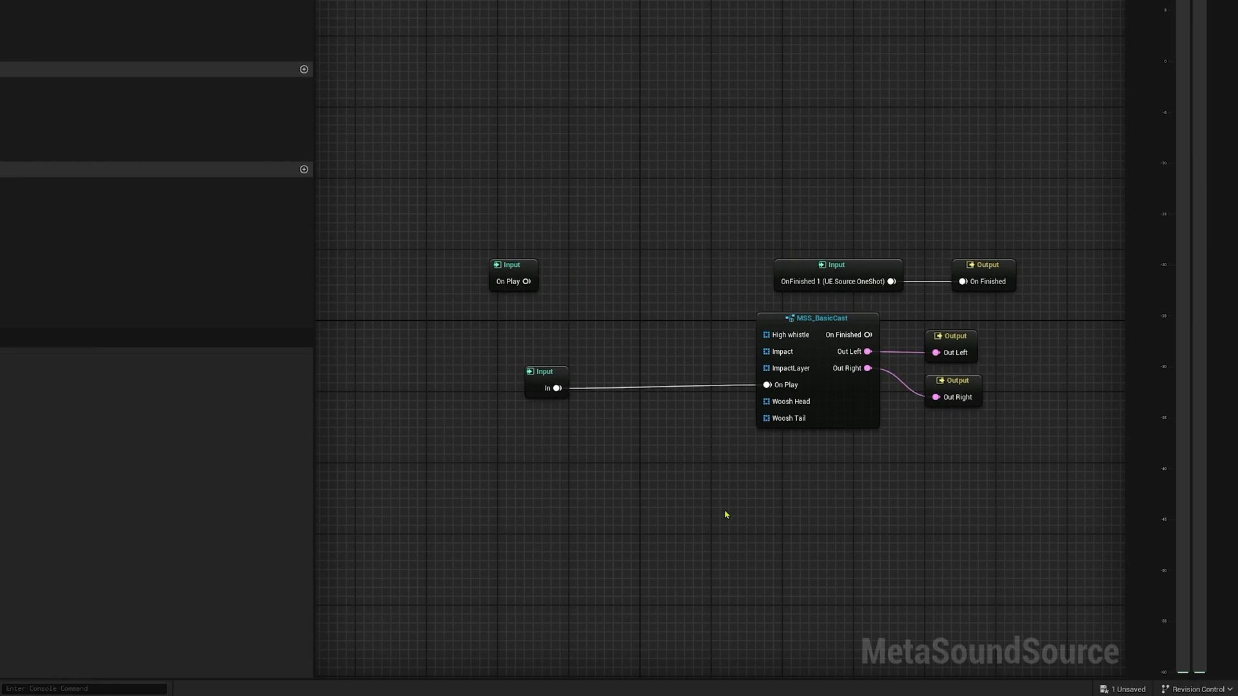
pyautogui.moveTo(725, 512); pyautogui.dragTo(653, 434)
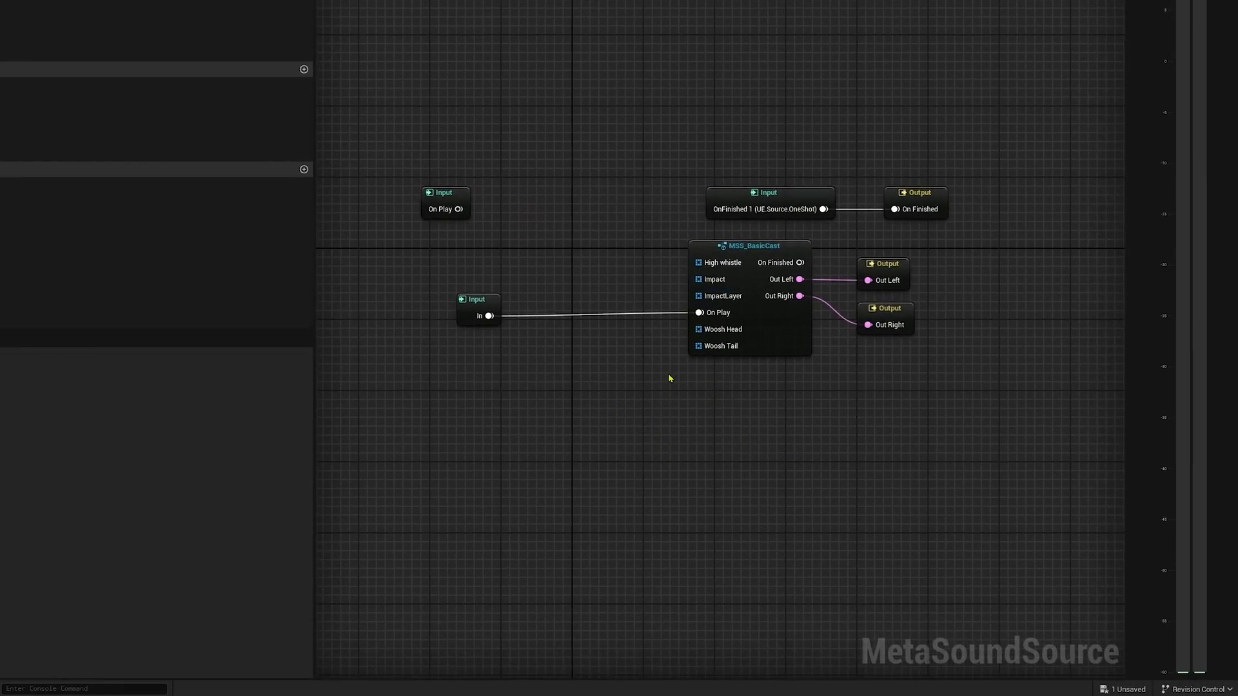
pyautogui.click(765, 345)
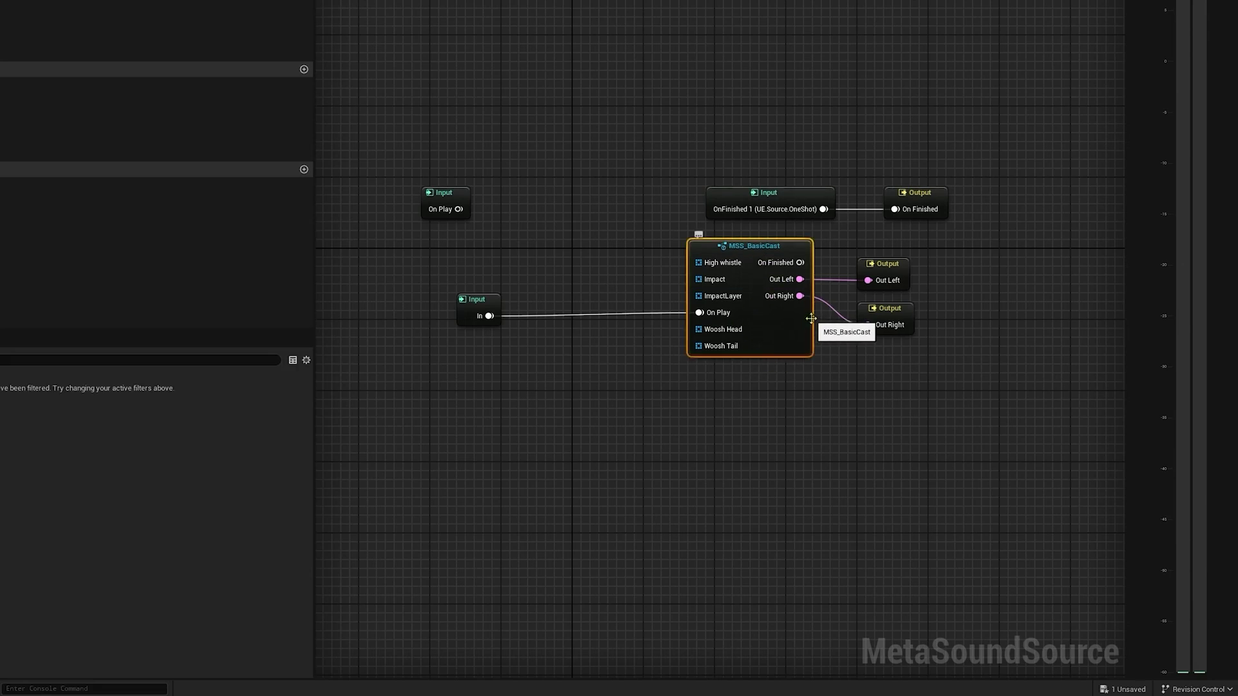
# Compare the unconnected On Play input with the OnFinished 1 (UE.Source.OneShot) input in the sequence graph.
pyautogui.click(444, 205)
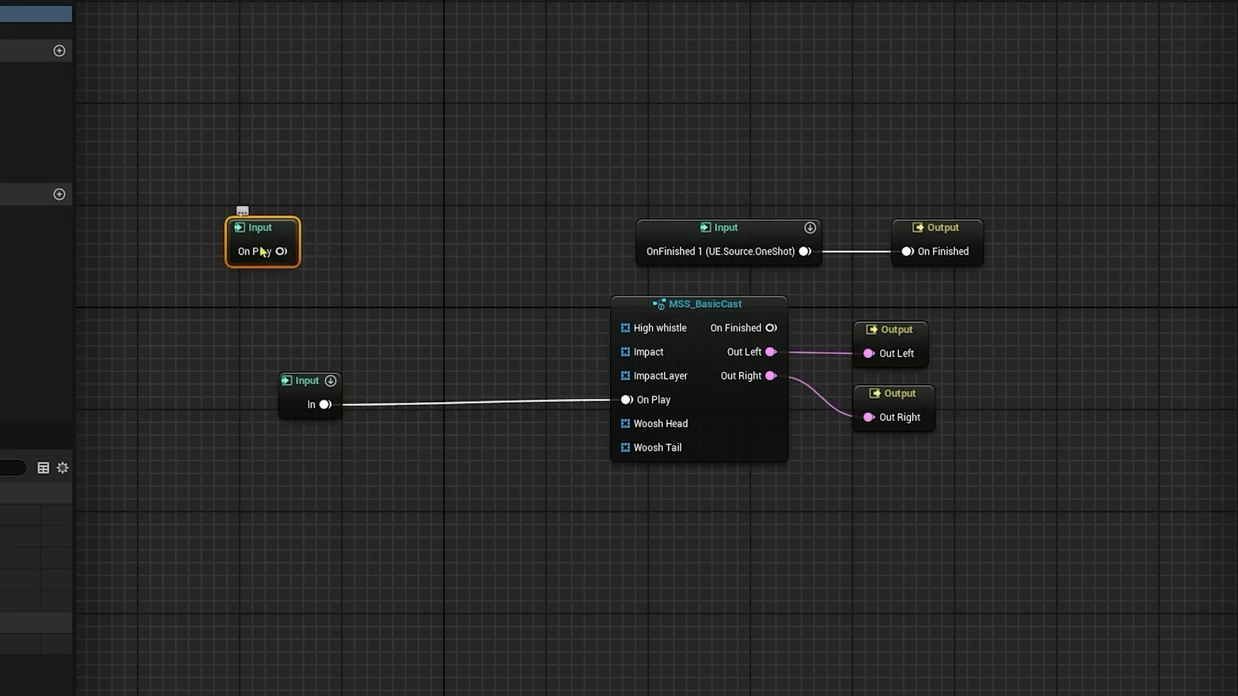
pyautogui.click(761, 244)
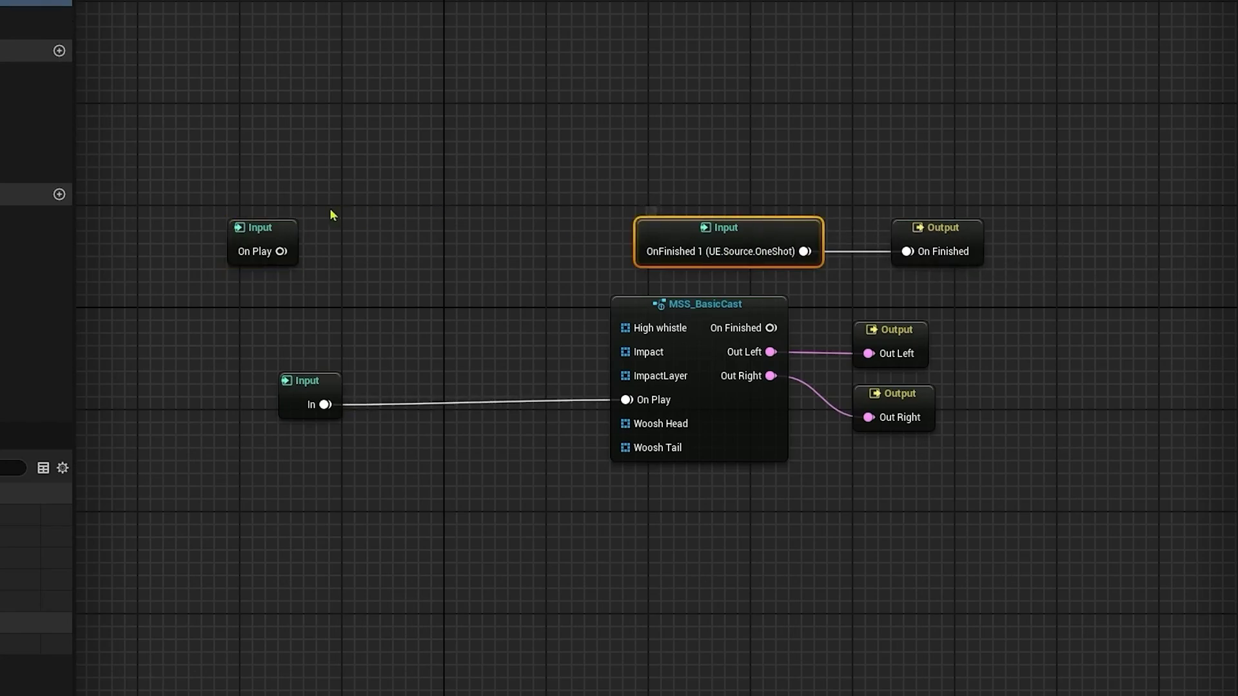
pyautogui.click(284, 223)
pyautogui.click(746, 235)
pyautogui.click(284, 233)
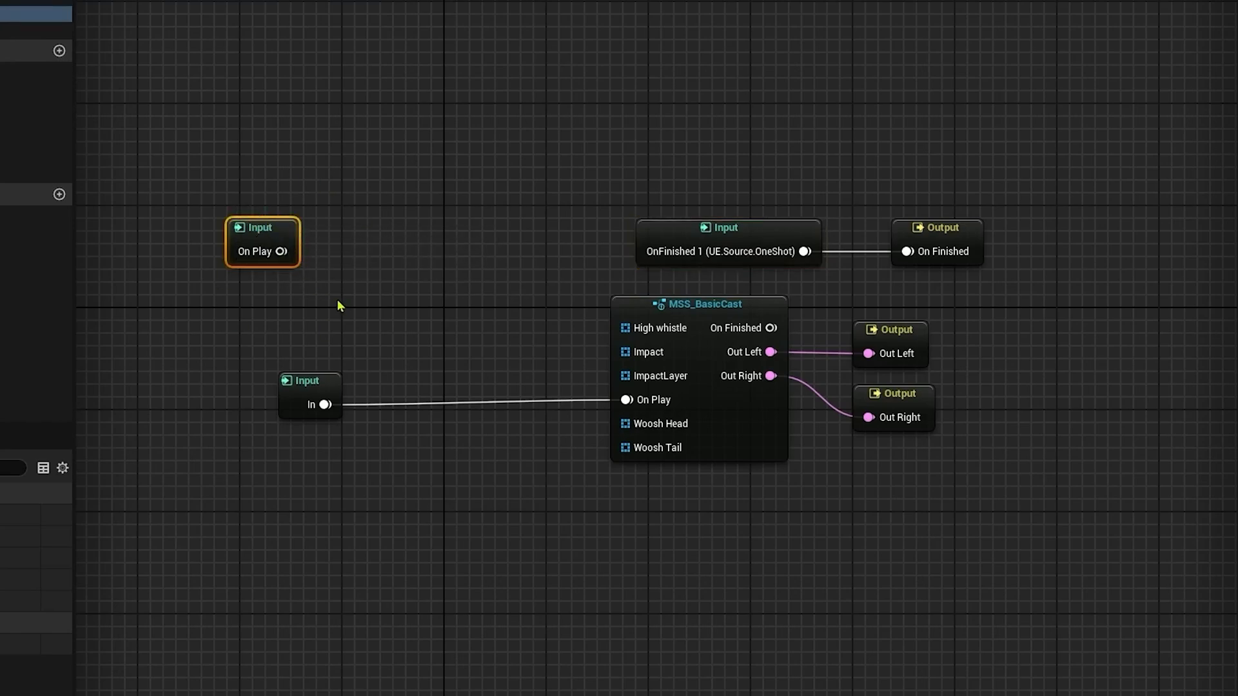